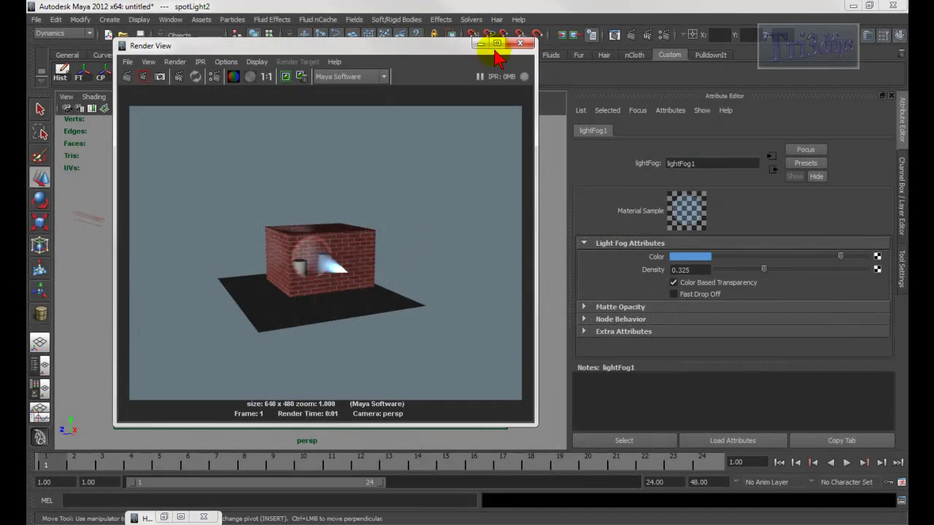
# Step: Minimize the Render View and show spotLightShape2's Spot Light Attributes (Intensity 200, fog spread 0.969)
pyautogui.click(480, 43)
pyautogui.moveTo(456, 211)
pyautogui.keyDown('alt'); pyautogui.mouseDown()
pyautogui.moveTo(485, 212)
pyautogui.moveTo(475, 209)
pyautogui.mouseUp(); pyautogui.keyUp('alt')
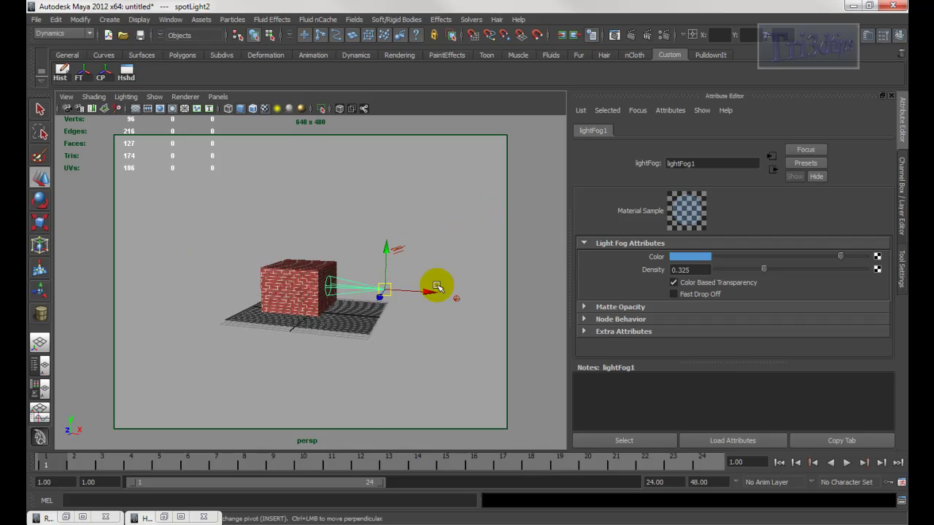
pyautogui.click(362, 281)
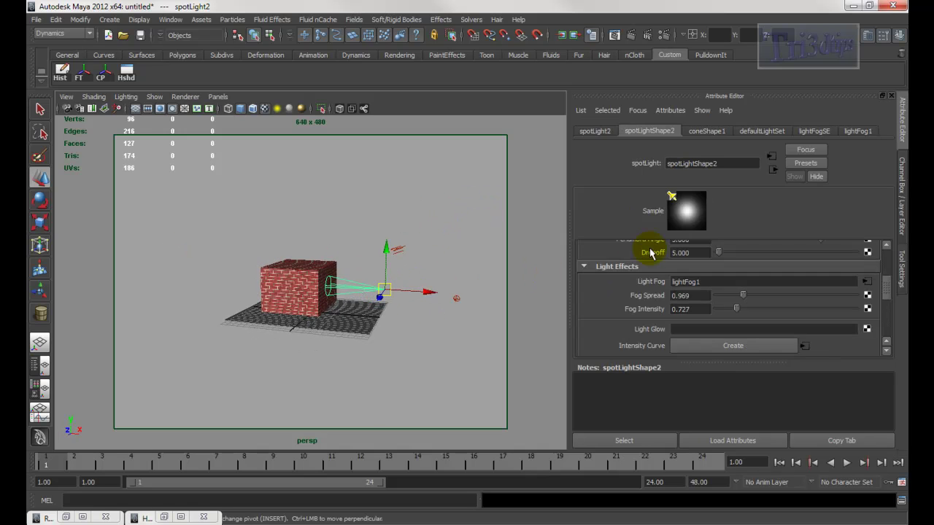
pyautogui.moveTo(886, 290); pyautogui.dragTo(891, 264)
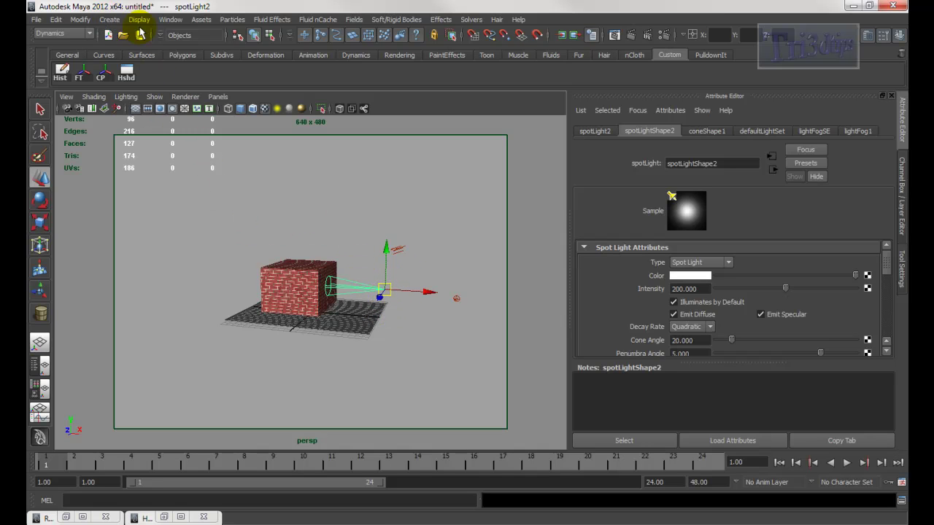
pyautogui.click(183, 55)
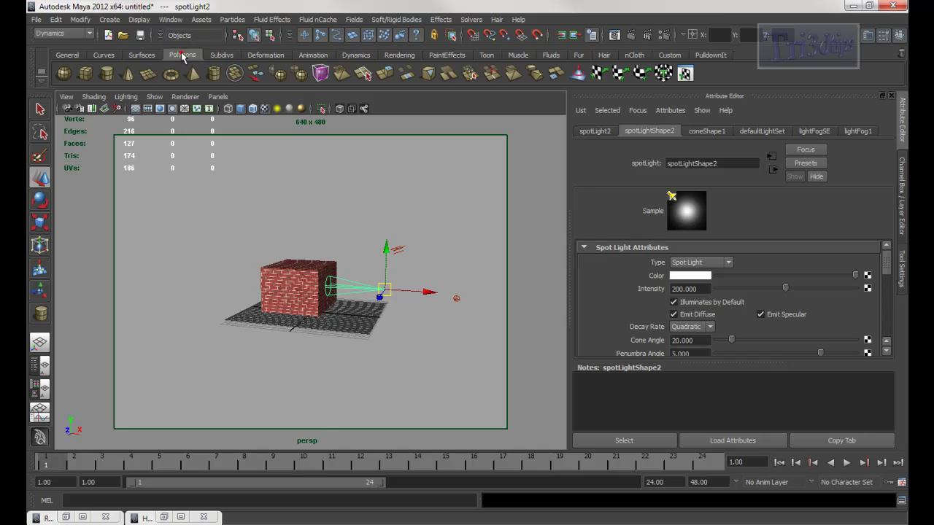
# Step: Draw a polygon cylinder on the grid and set its Rotate Z to 90
pyautogui.click(106, 75)
pyautogui.moveTo(366, 321); pyautogui.dragTo(375, 324)
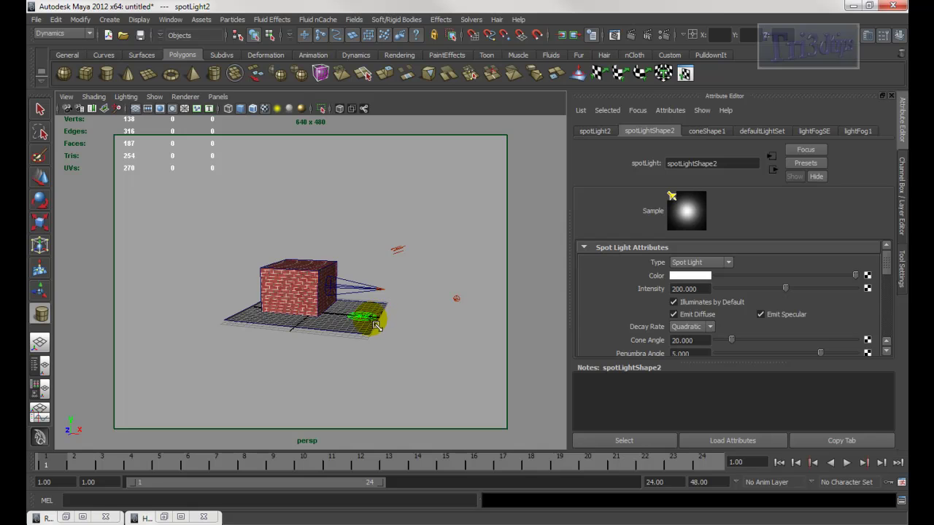
pyautogui.moveTo(374, 324); pyautogui.dragTo(350, 281)
pyautogui.press('e')
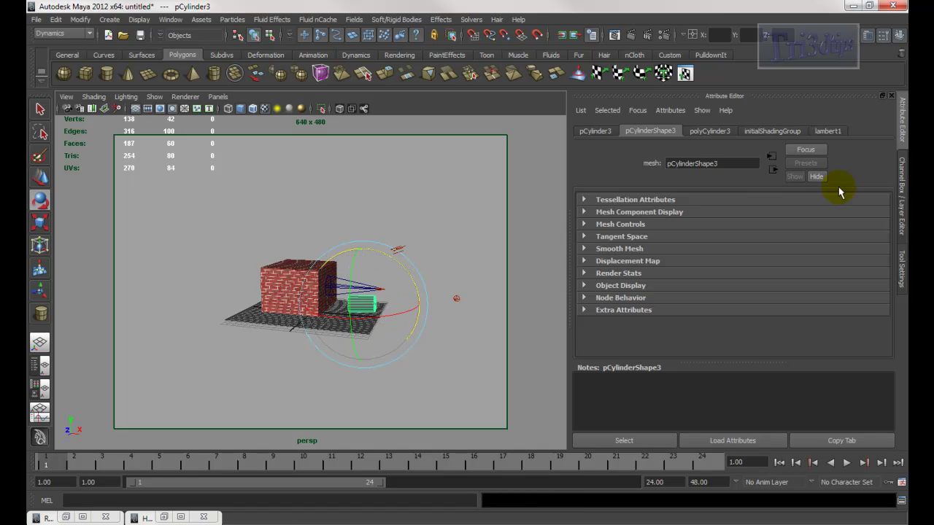
pyautogui.click(901, 211)
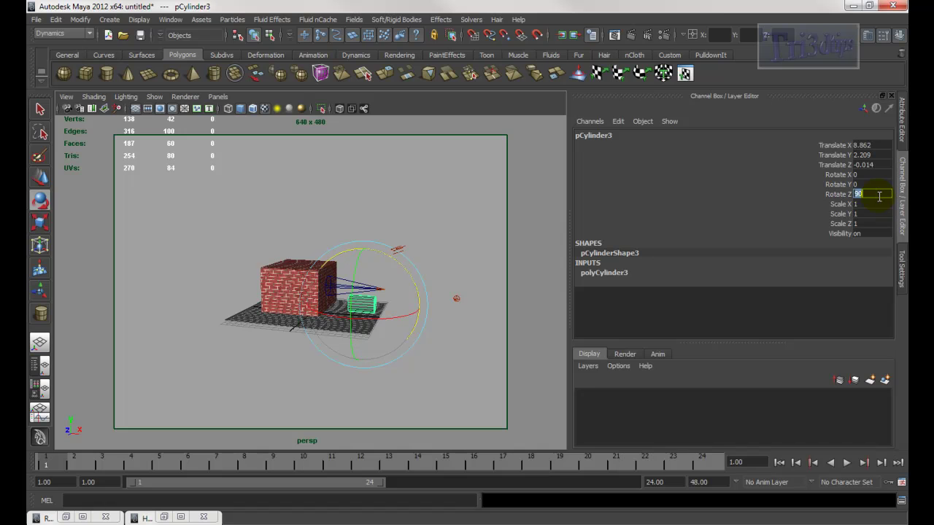
pyautogui.keyDown('alt'); pyautogui.moveTo(471, 337); pyautogui.dragTo(417, 327); pyautogui.keyUp('alt')
# Step: Move the cylinder up over the spotlight to X 15.381, Y 5.277 and frame it
pyautogui.press('w')
pyautogui.moveTo(371, 260)
pyautogui.mouseDown()
pyautogui.moveTo(375, 229)
pyautogui.moveTo(375, 244)
pyautogui.mouseUp()
pyautogui.moveTo(397, 275); pyautogui.dragTo(436, 285)
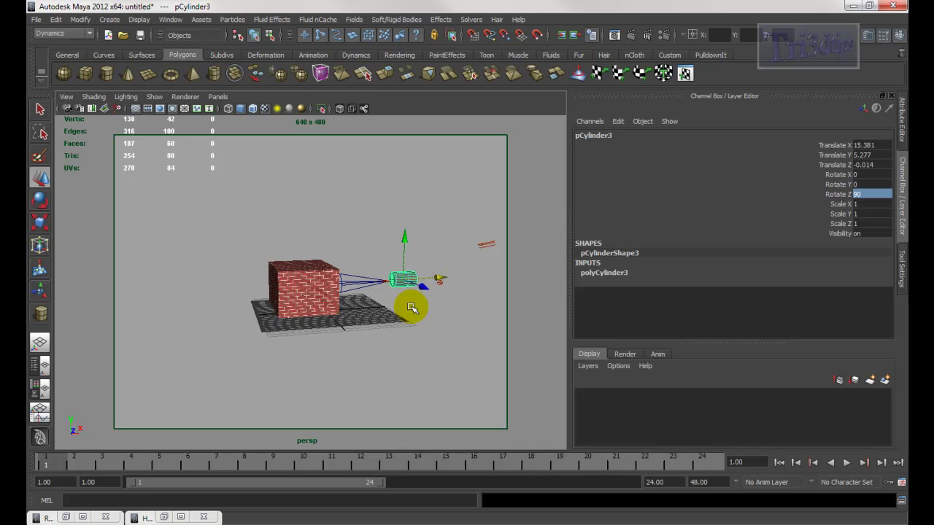
pyautogui.press('f')
pyautogui.keyDown('alt'); pyautogui.moveTo(415, 304); pyautogui.dragTo(219, 305); pyautogui.keyUp('alt')
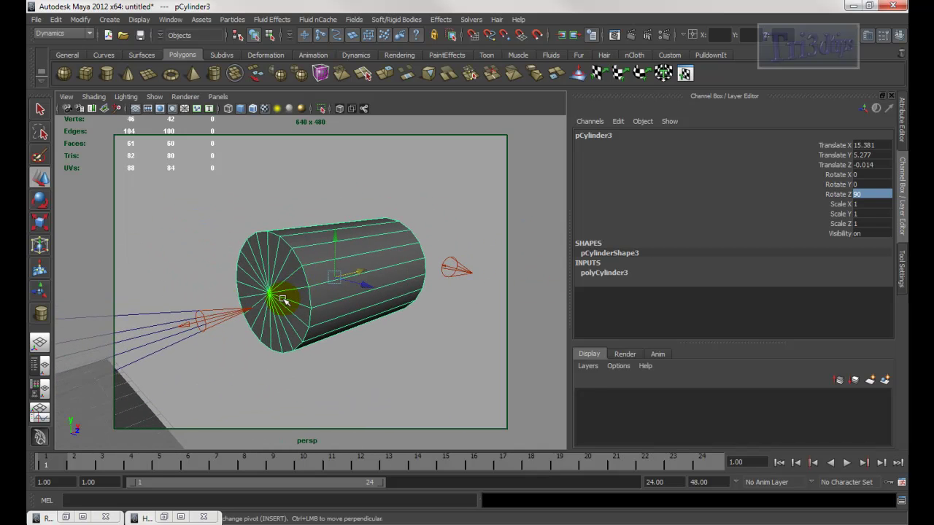
# Step: Select the spotlight and turn on Wireframe on Shaded
pyautogui.click(221, 321)
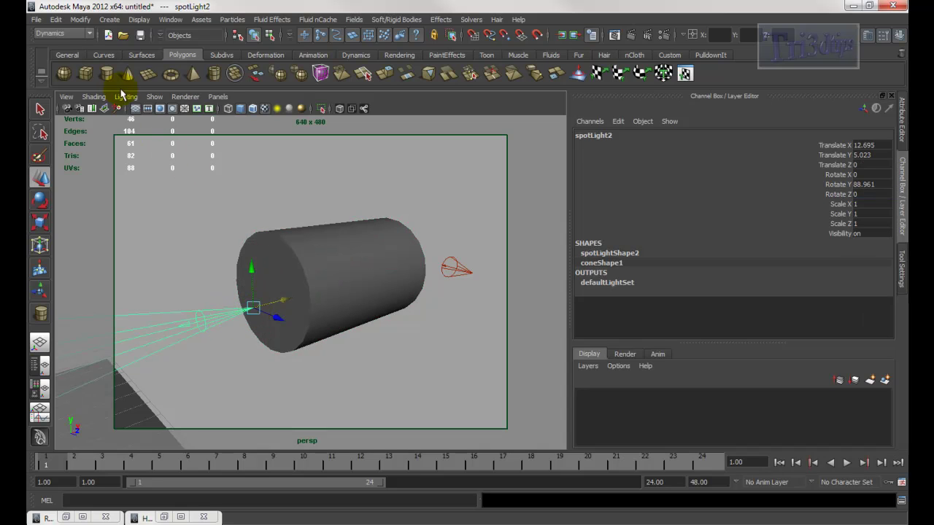
pyautogui.click(88, 97)
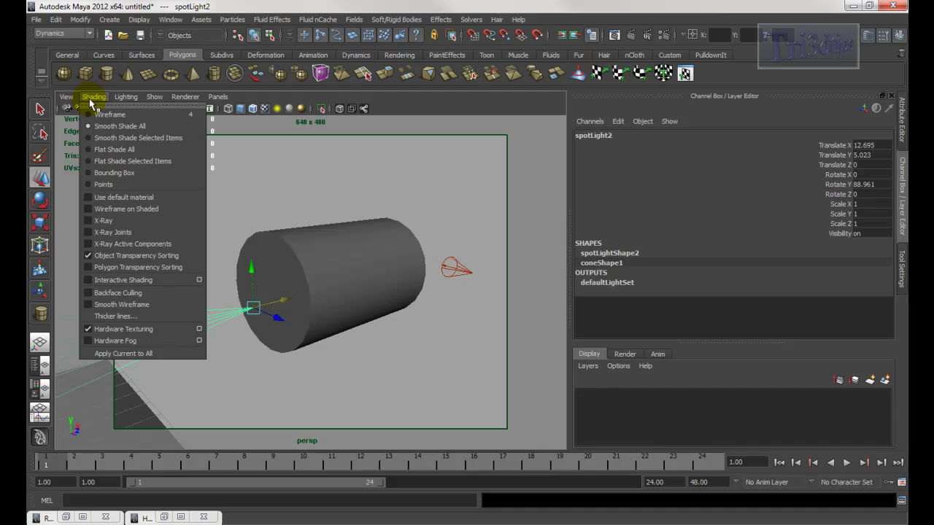
pyautogui.click(119, 212)
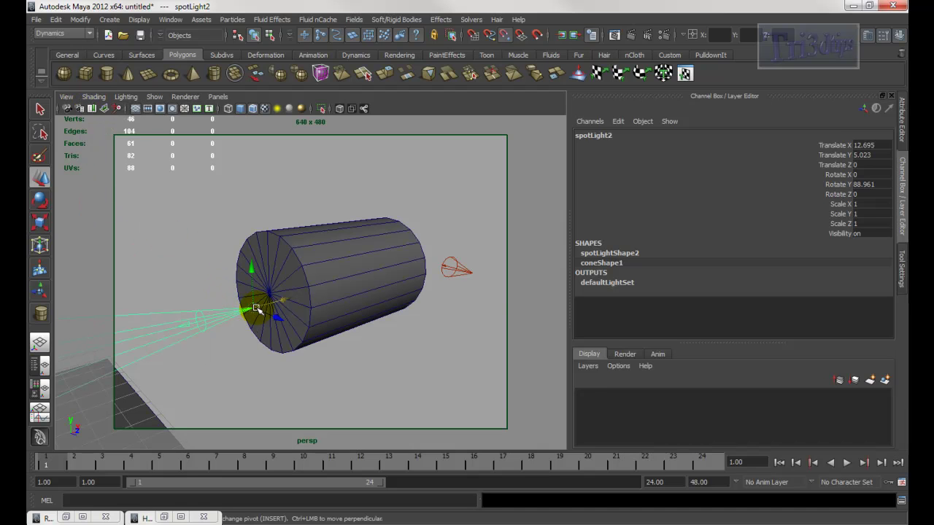
# Step: Move the spotlight into the cylinder's end, aimed at the brick wall, then select the cylinder
pyautogui.moveTo(256, 309); pyautogui.dragTo(271, 291)
pyautogui.keyDown('alt'); pyautogui.moveTo(386, 327); pyautogui.dragTo(255, 250); pyautogui.keyUp('alt')
pyautogui.click(355, 316)
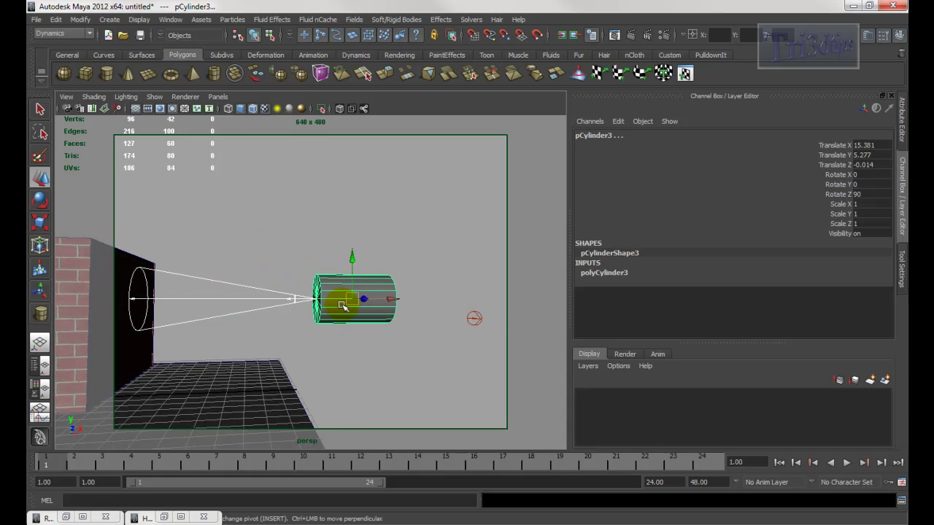
pyautogui.click(669, 55)
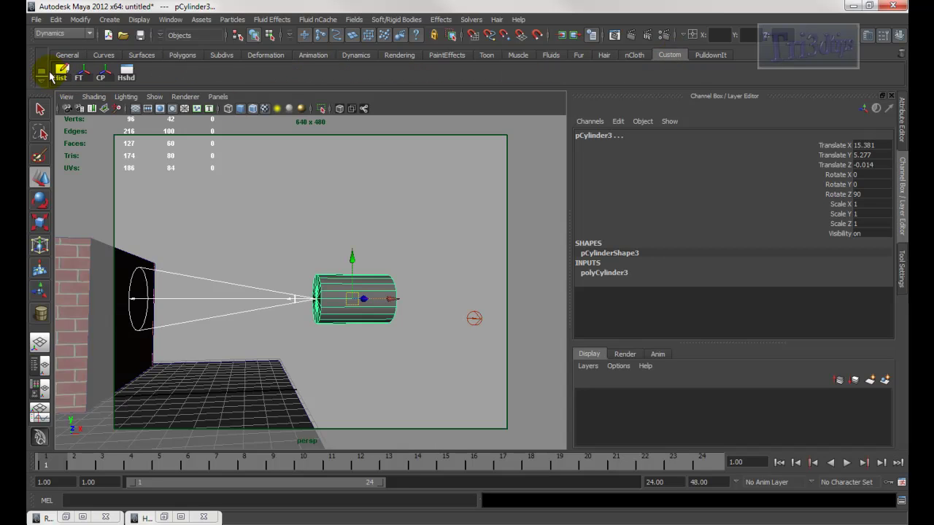
# Step: Delete the cylinder's construction history with Edit > Delete by Type > History
pyautogui.click(56, 20)
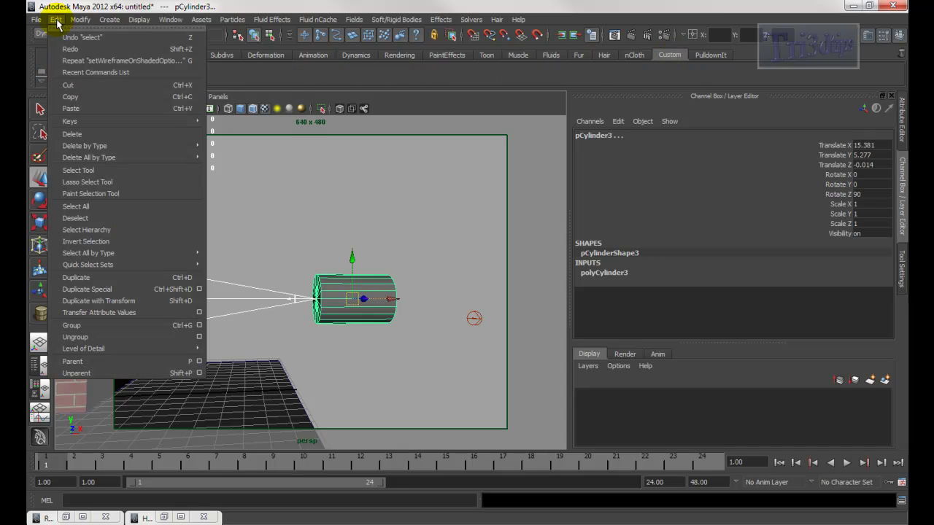
pyautogui.moveTo(156, 143)
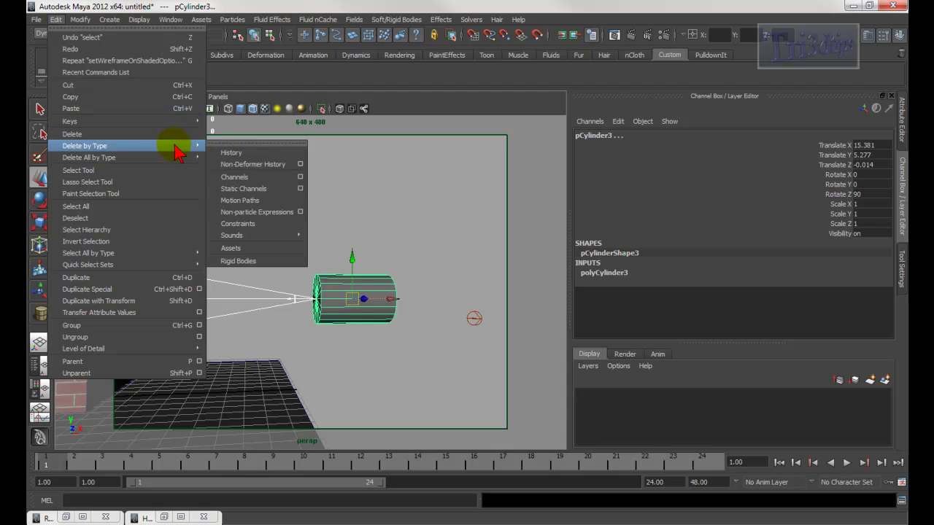
pyautogui.click(231, 152)
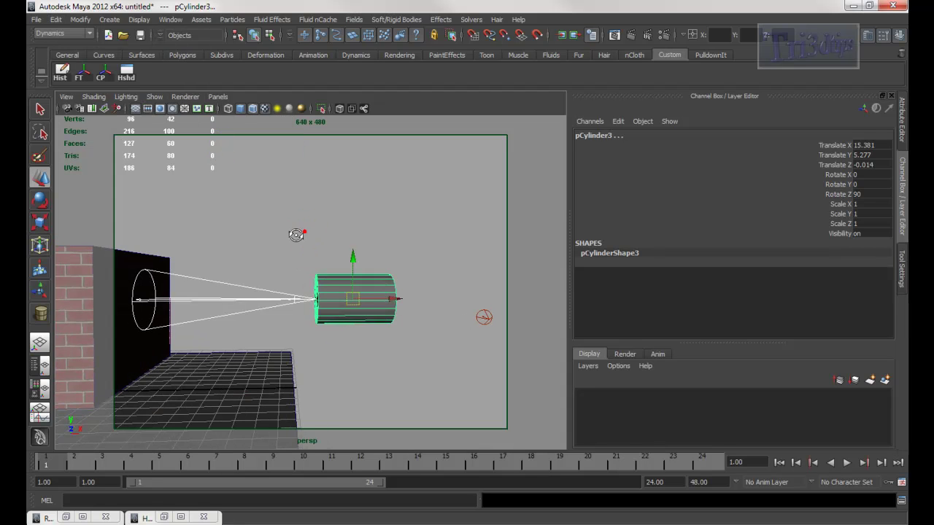
# Step: Parent the spotlight under pCylinder3 and test that it follows the cylinder's rotation
pyautogui.click(300, 270)
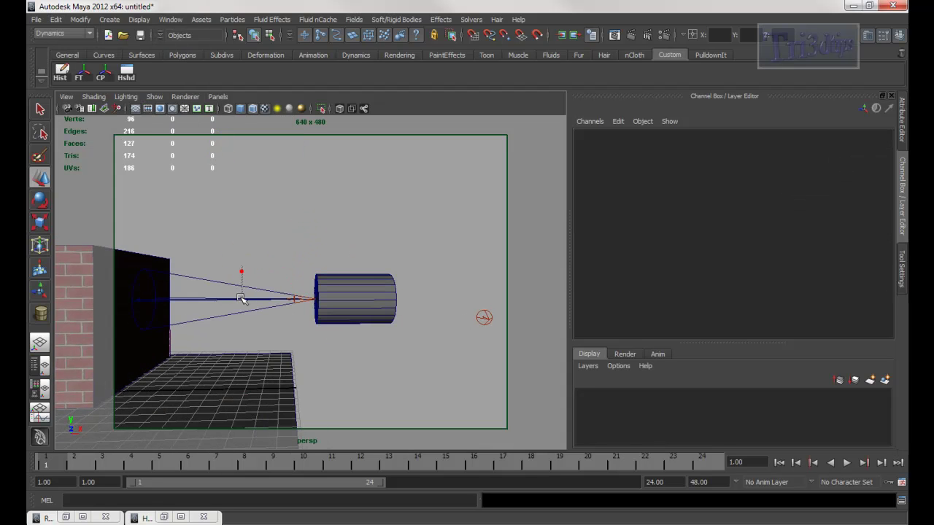
pyautogui.click(243, 298)
pyautogui.click(358, 281)
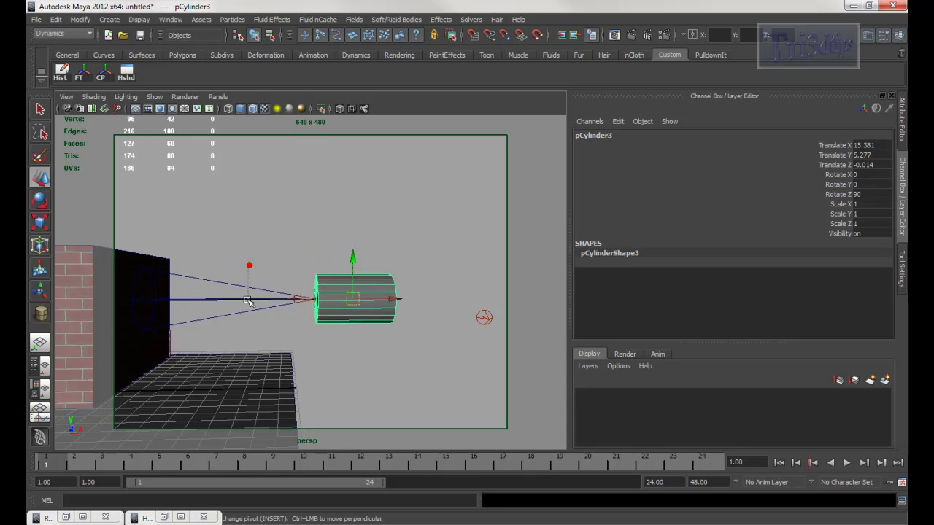
pyautogui.click(247, 298)
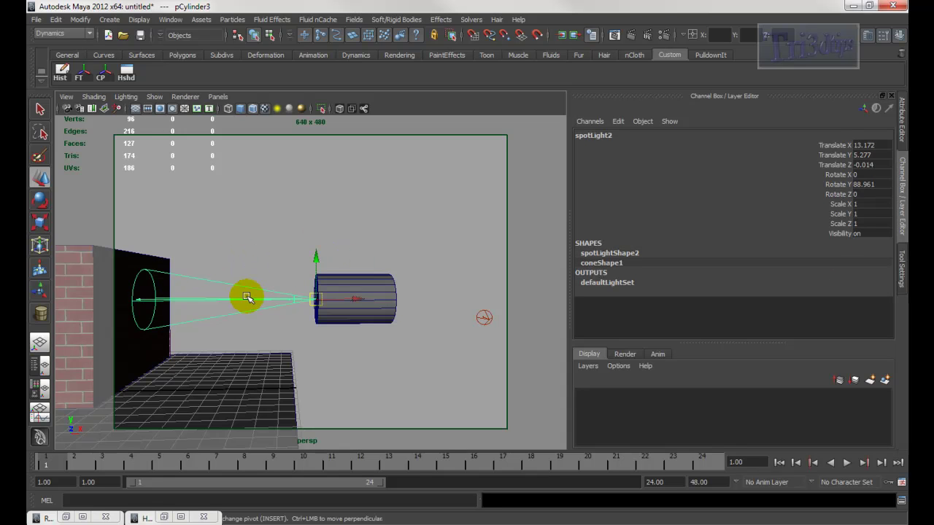
pyautogui.keyDown('shift'); pyautogui.click(344, 284); pyautogui.keyUp('shift')
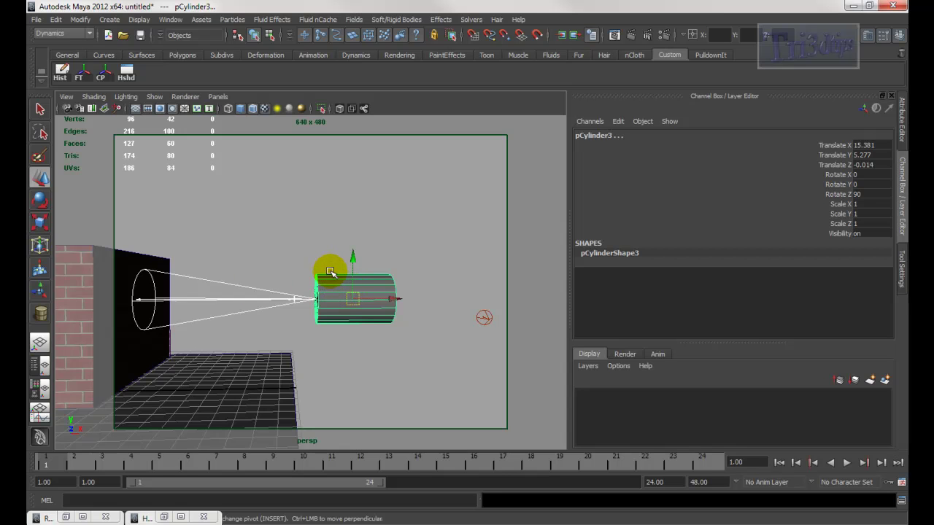
pyautogui.keyDown('shift'); pyautogui.click(358, 285); pyautogui.keyUp('shift')
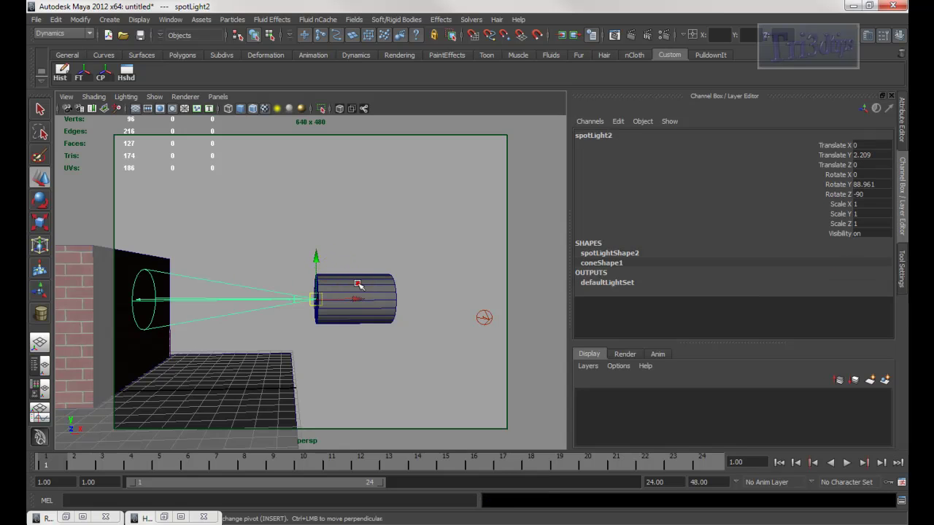
pyautogui.click(373, 297)
pyautogui.press('e')
pyautogui.moveTo(385, 305)
pyautogui.mouseDown()
pyautogui.moveTo(359, 299)
pyautogui.moveTo(385, 305)
pyautogui.mouseUp()
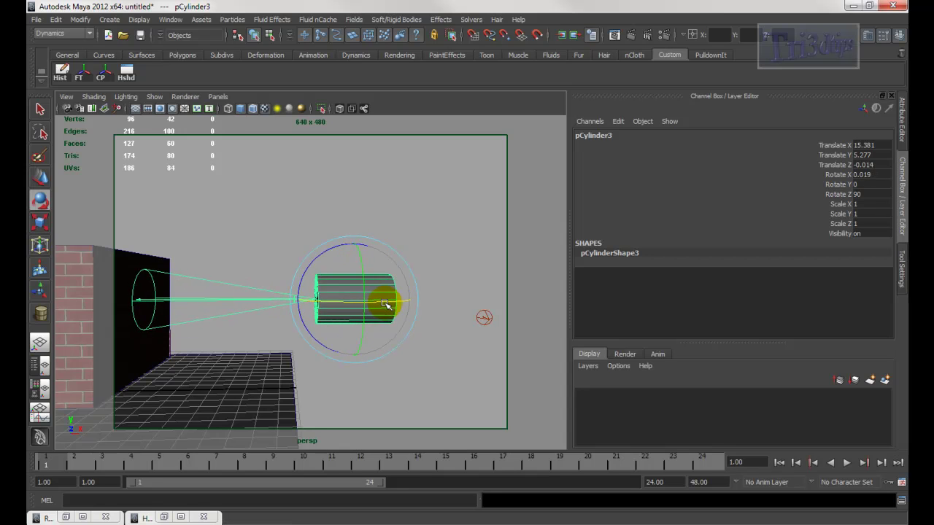
pyautogui.keyDown('alt'); pyautogui.moveTo(281, 202); pyautogui.dragTo(288, 229); pyautogui.keyUp('alt')
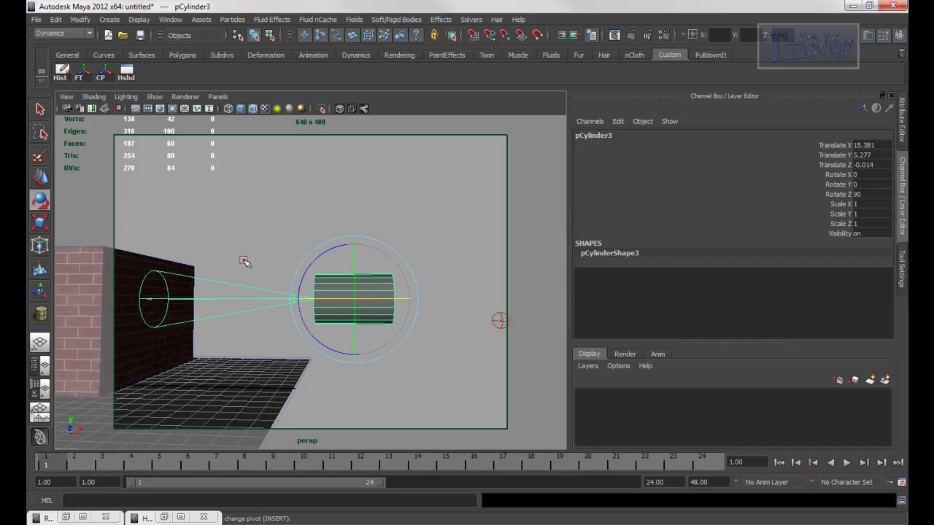
# Step: Freeze transformations on the cylinder and spotLight2 with the FT shelf button
pyautogui.click(375, 319)
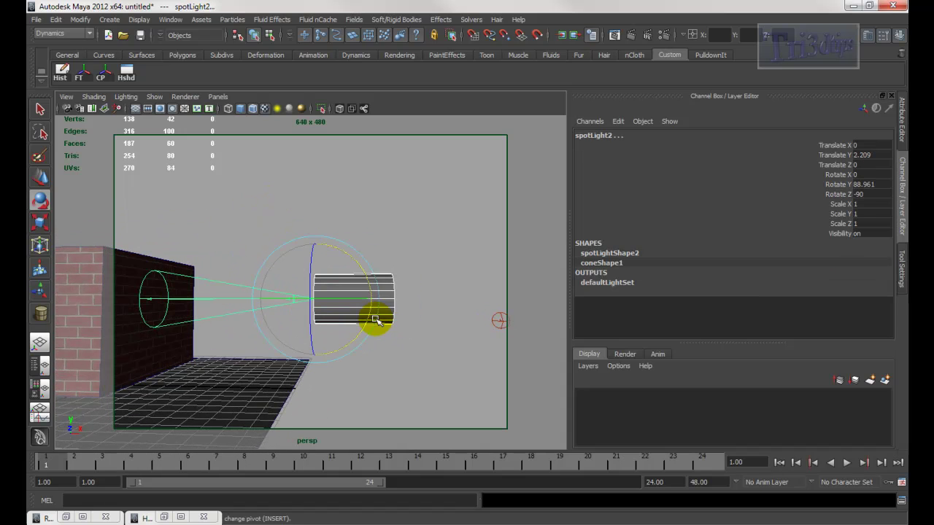
pyautogui.click(80, 76)
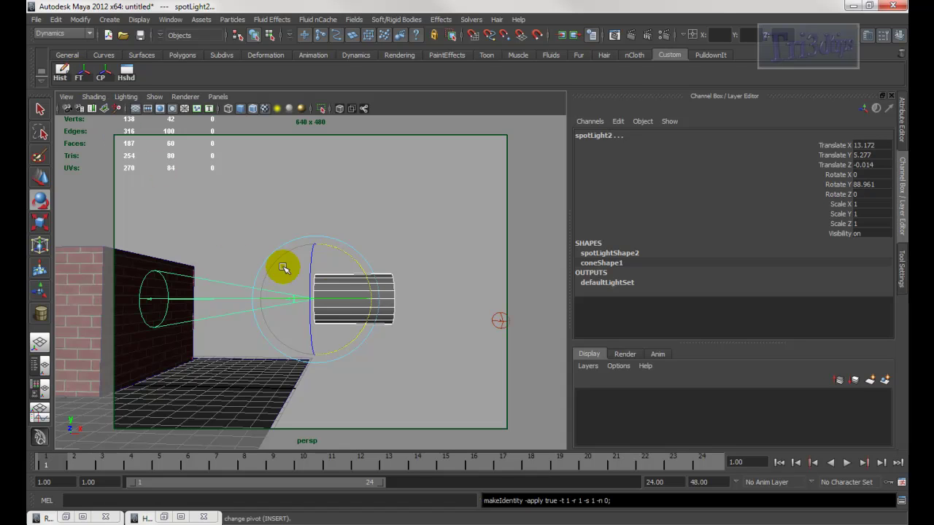
pyautogui.click(394, 243)
pyautogui.click(350, 261)
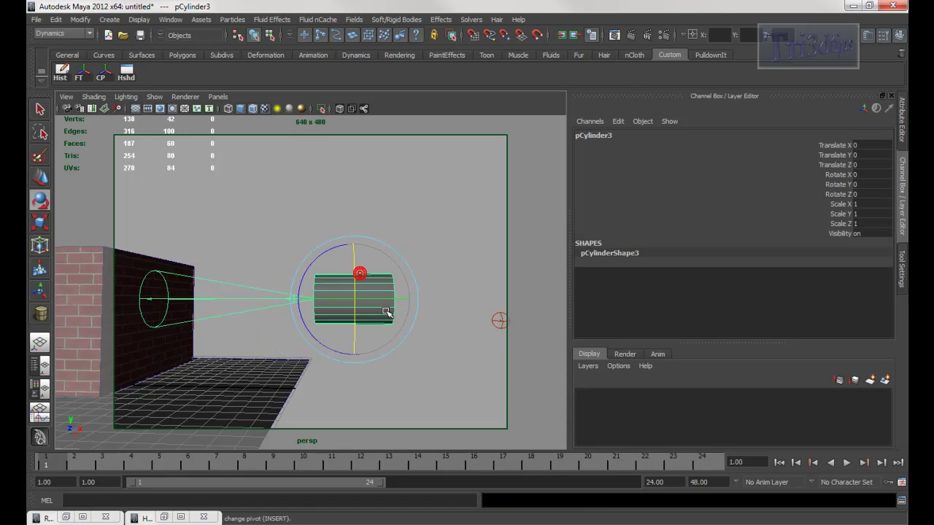
pyautogui.click(244, 284)
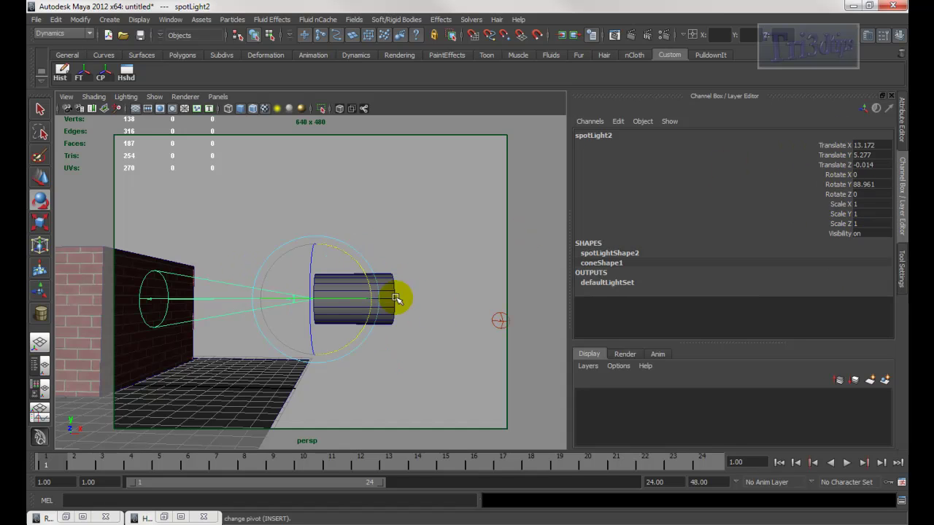
pyautogui.click(80, 76)
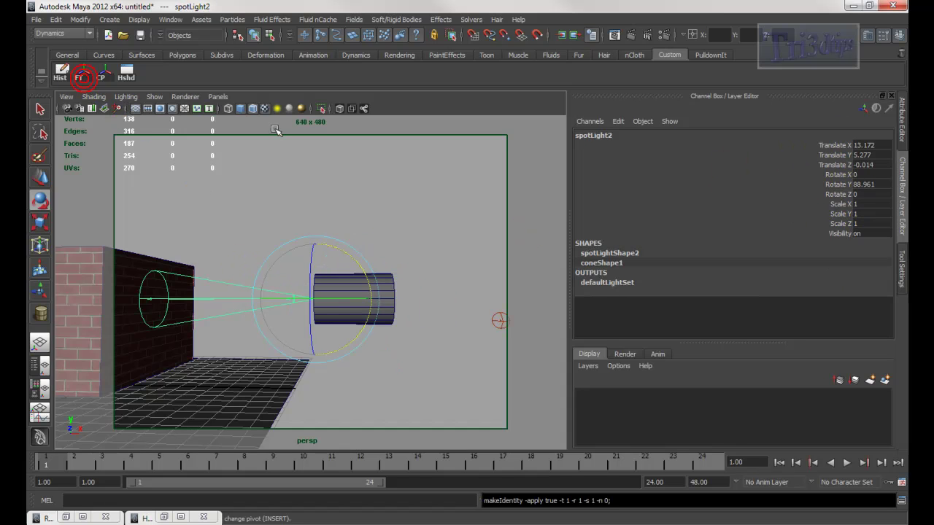
pyautogui.click(79, 19)
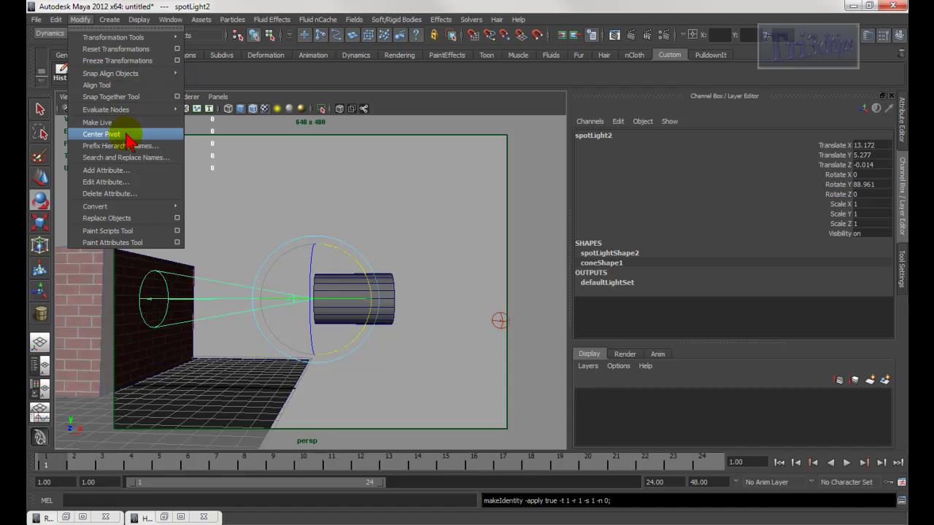
pyautogui.keyDown('alt'); pyautogui.moveTo(412, 178); pyautogui.dragTo(346, 194); pyautogui.keyUp('alt')
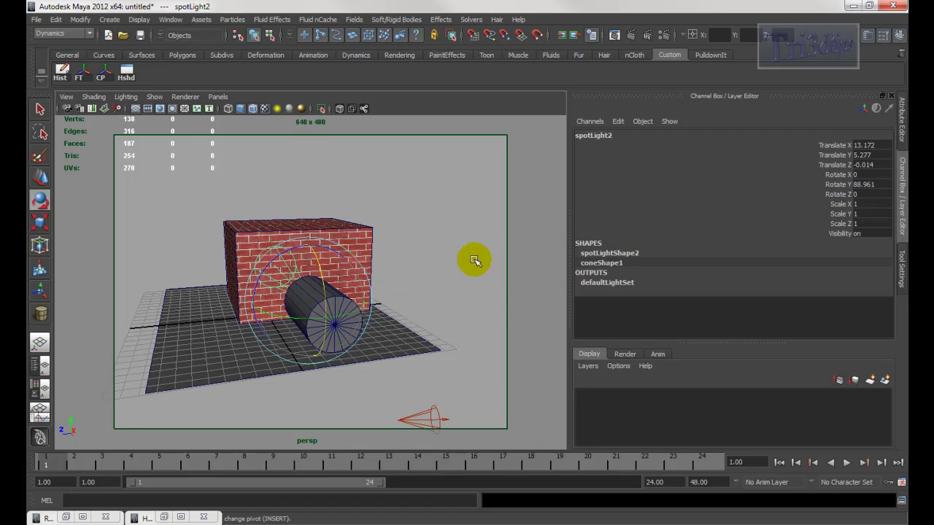
pyautogui.keyDown('alt'); pyautogui.moveTo(479, 264); pyautogui.dragTo(478, 264); pyautogui.keyUp('alt')
# Step: Select the cylinder lamp, rotate it around X, then reset Rotate X to 0
pyautogui.click(425, 272)
pyautogui.click(371, 309)
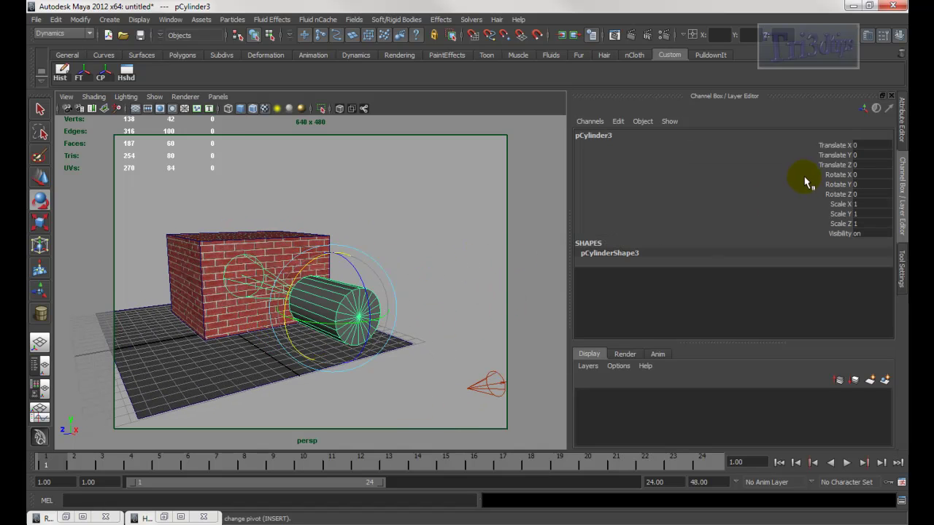
pyautogui.moveTo(312, 261); pyautogui.dragTo(306, 288)
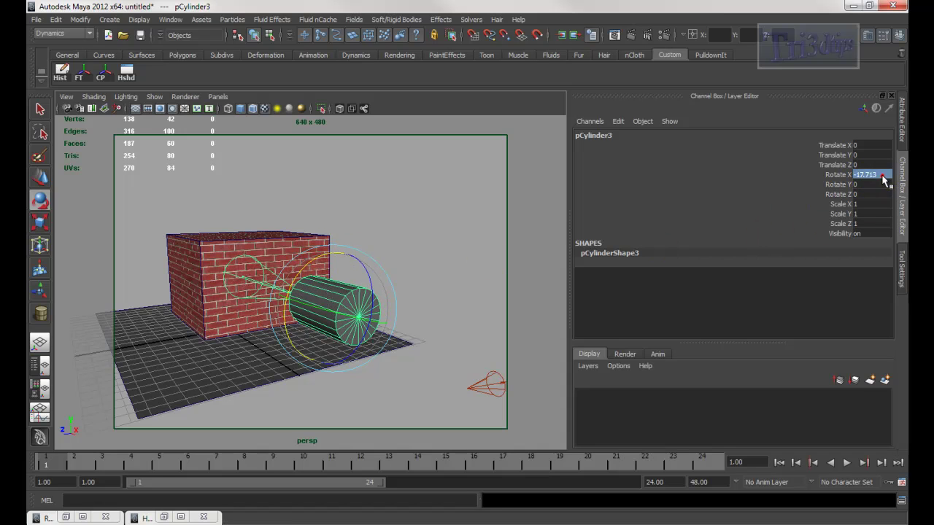
pyautogui.write('0')
pyautogui.press('Return')
# Step: Rotate the cylinder on X again via the Channel Box and set Rotate X back to 0
pyautogui.keyDown('alt'); pyautogui.moveTo(354, 229); pyautogui.dragTo(381, 225); pyautogui.keyUp('alt')
pyautogui.press('Insert')
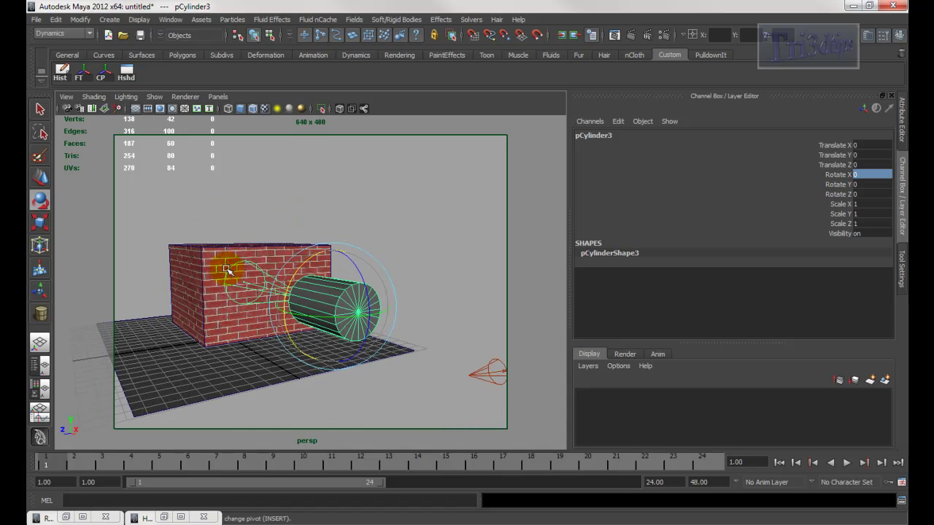
pyautogui.moveTo(314, 259); pyautogui.dragTo(312, 346)
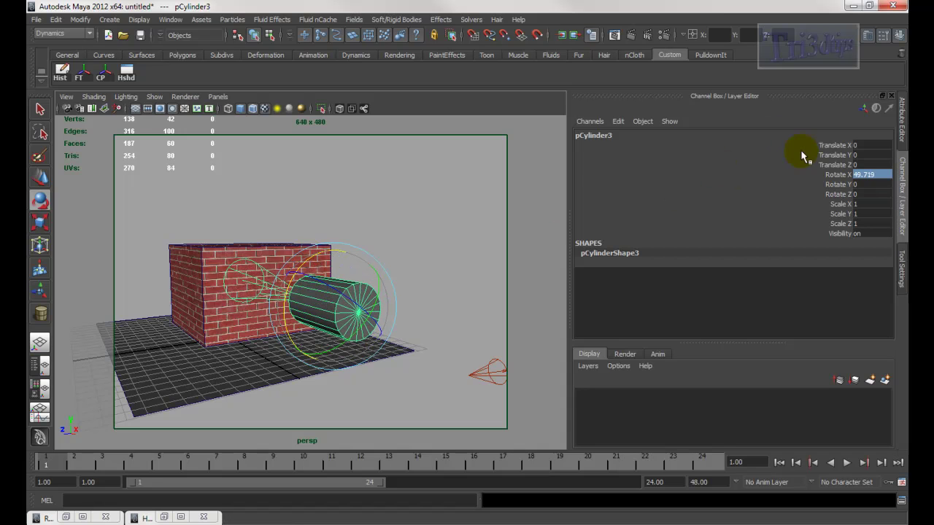
pyautogui.click(837, 174)
pyautogui.moveTo(477, 204); pyautogui.dragTo(448, 204, button='middle')
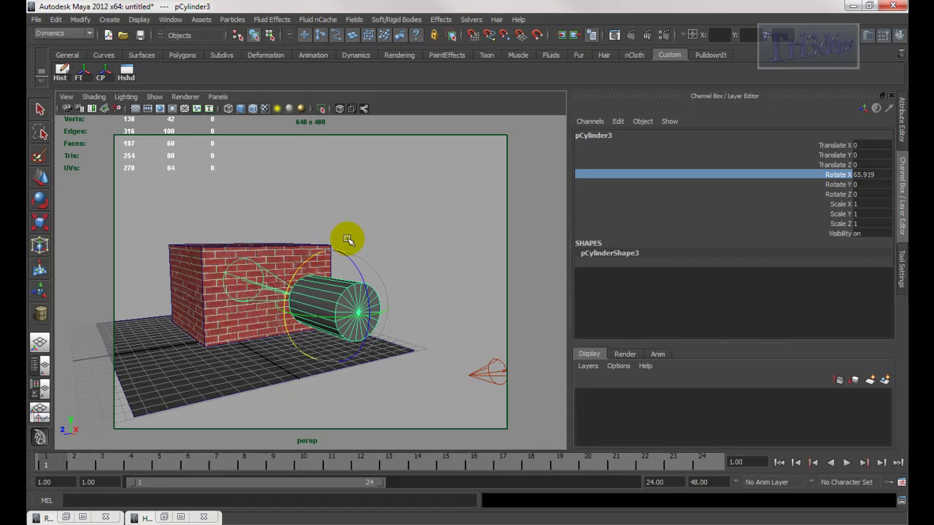
pyautogui.doubleClick(866, 175)
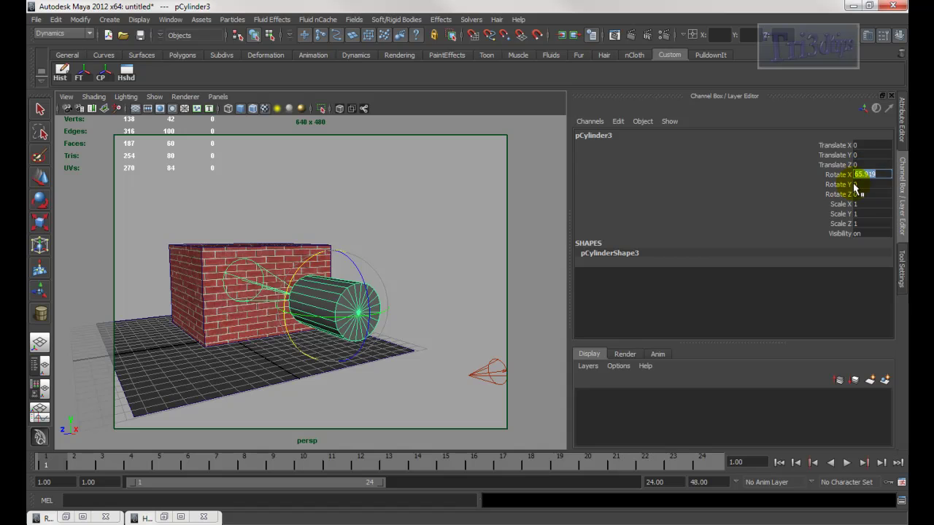
pyautogui.write('0')
pyautogui.press('Return')
pyautogui.keyDown('alt'); pyautogui.moveTo(492, 284); pyautogui.dragTo(389, 250); pyautogui.keyUp('alt')
# Step: Reselect the cylinder and show pCylinder3's transform attributes in the Attribute Editor
pyautogui.click(442, 266)
pyautogui.click(405, 285)
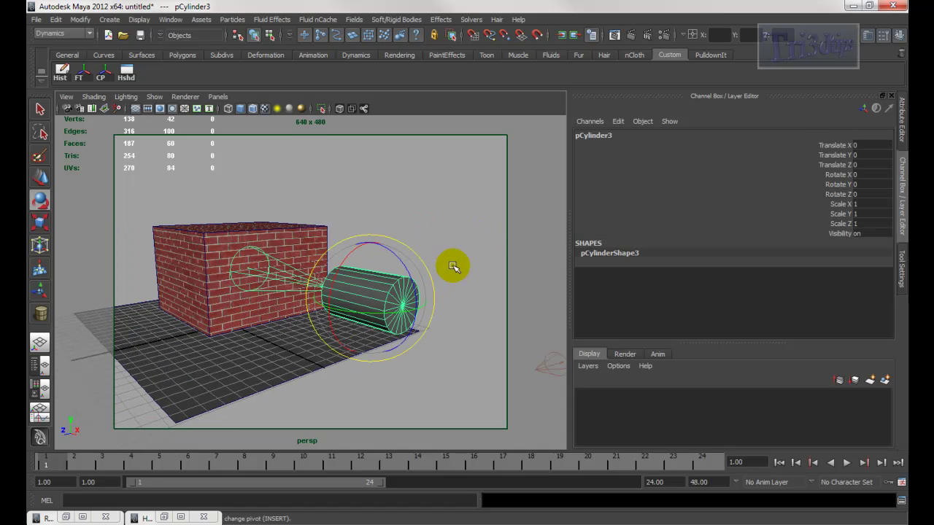
pyautogui.click(903, 108)
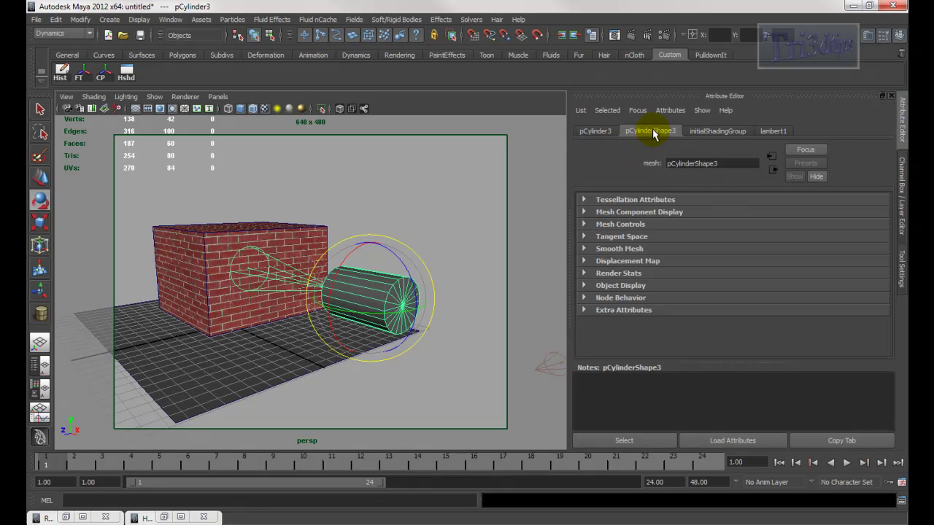
pyautogui.click(596, 133)
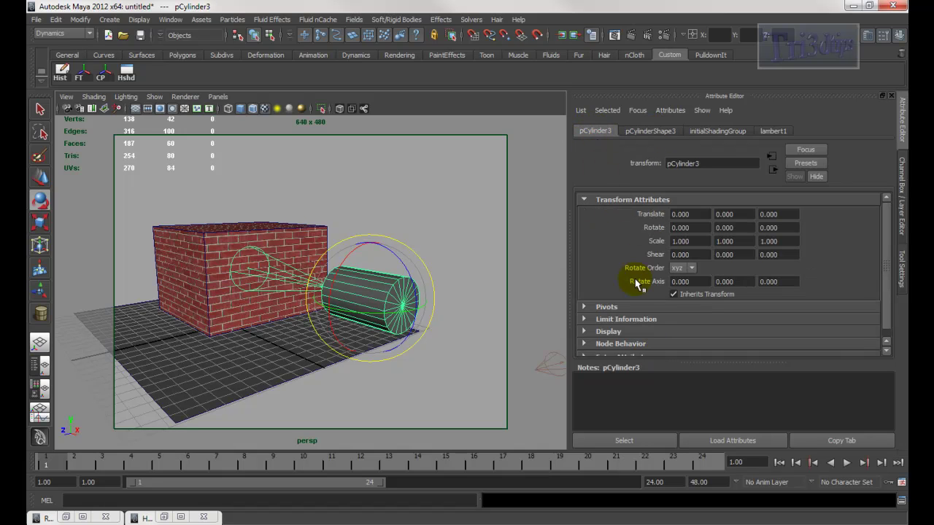
# Step: Enable Rot Limit X Min 0 and Max 90 under Limit Information > Rotate
pyautogui.click(612, 320)
pyautogui.moveTo(884, 243); pyautogui.dragTo(890, 272)
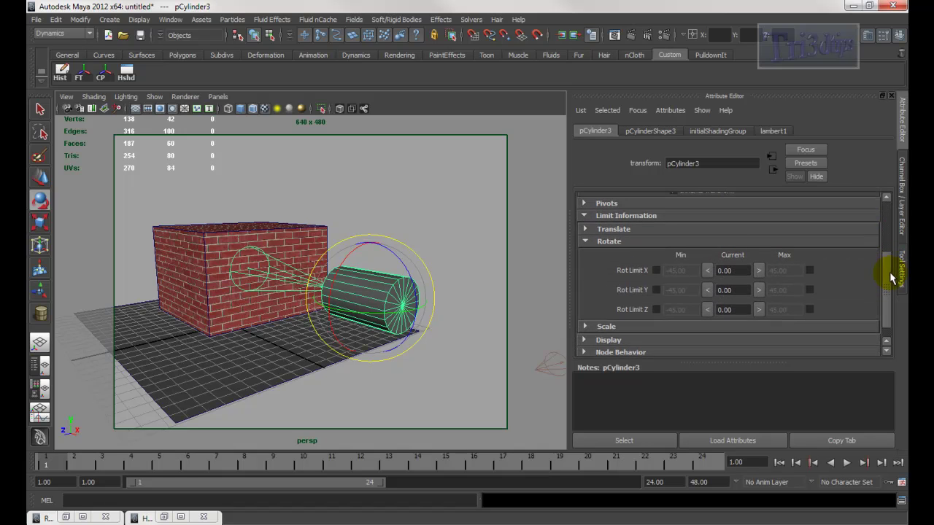
pyautogui.click(588, 242)
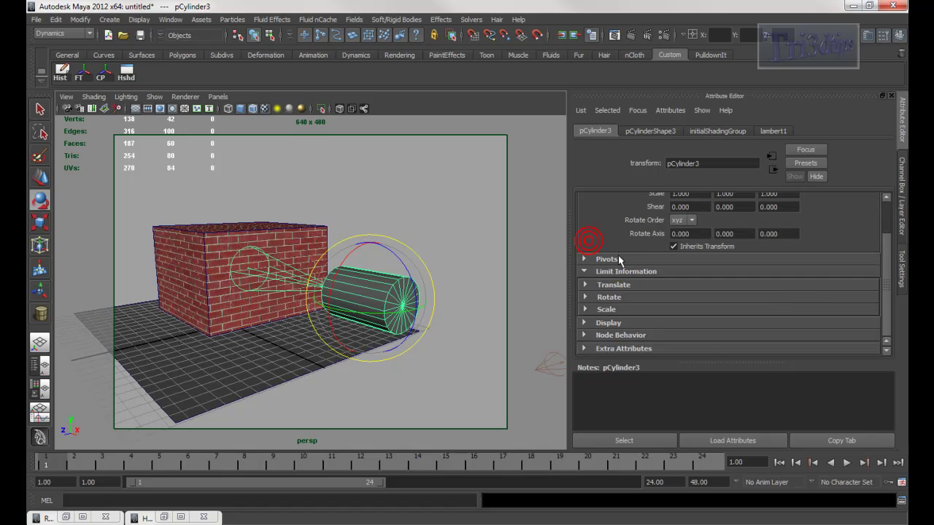
pyautogui.click(602, 298)
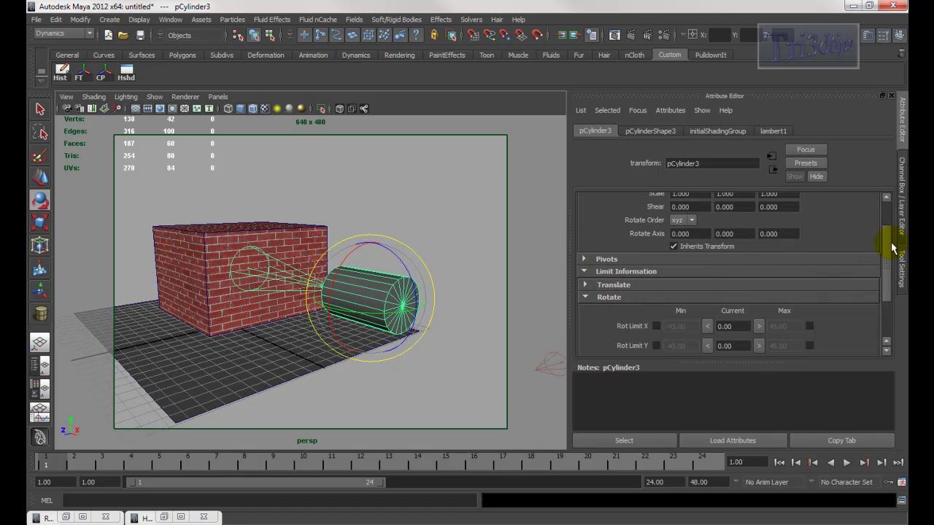
pyautogui.moveTo(889, 247); pyautogui.dragTo(889, 286)
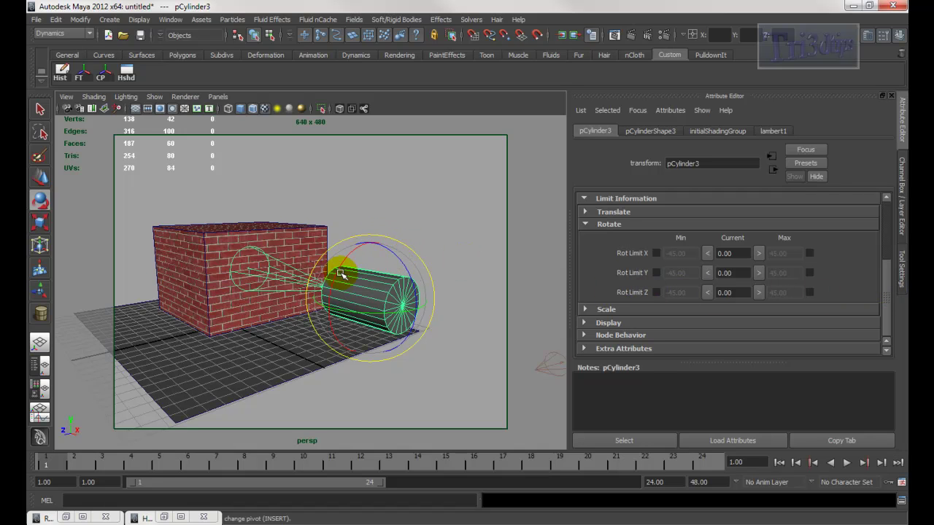
pyautogui.click(656, 253)
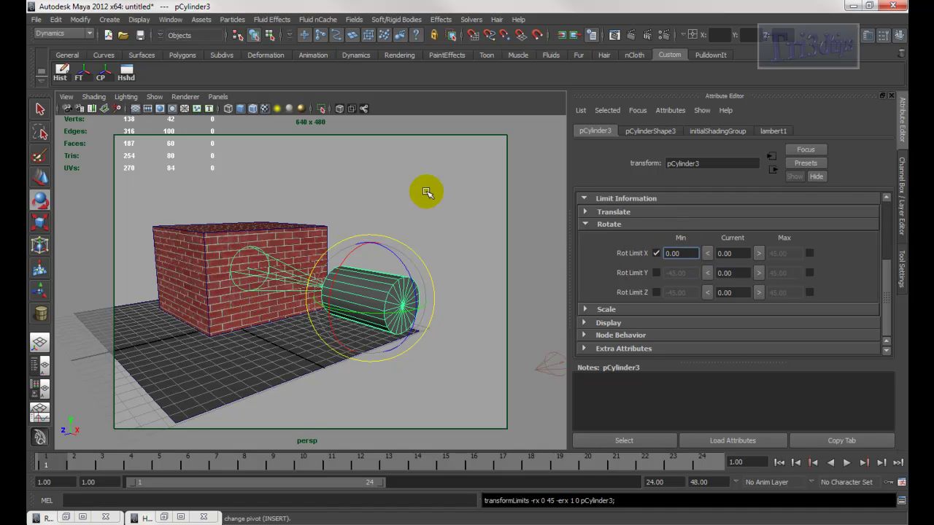
pyautogui.keyDown('alt'); pyautogui.moveTo(422, 193); pyautogui.dragTo(401, 194); pyautogui.keyUp('alt')
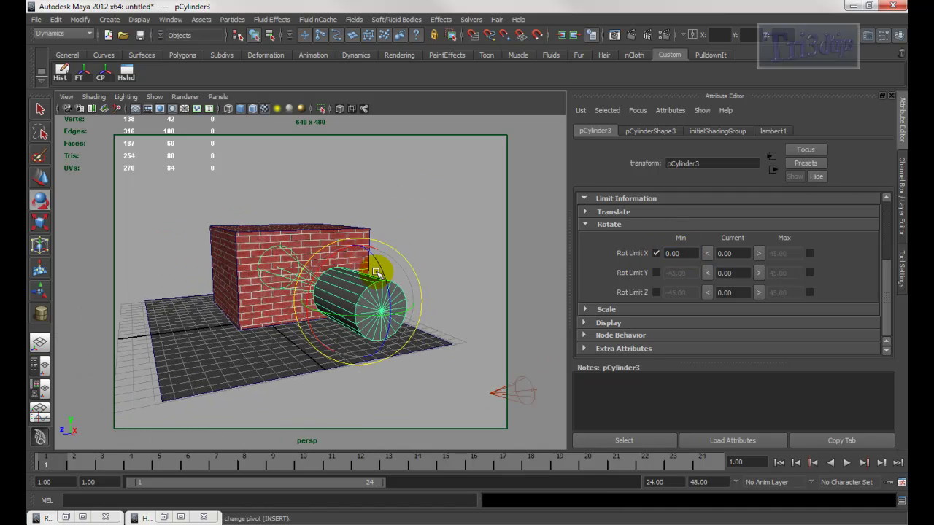
pyautogui.click(810, 254)
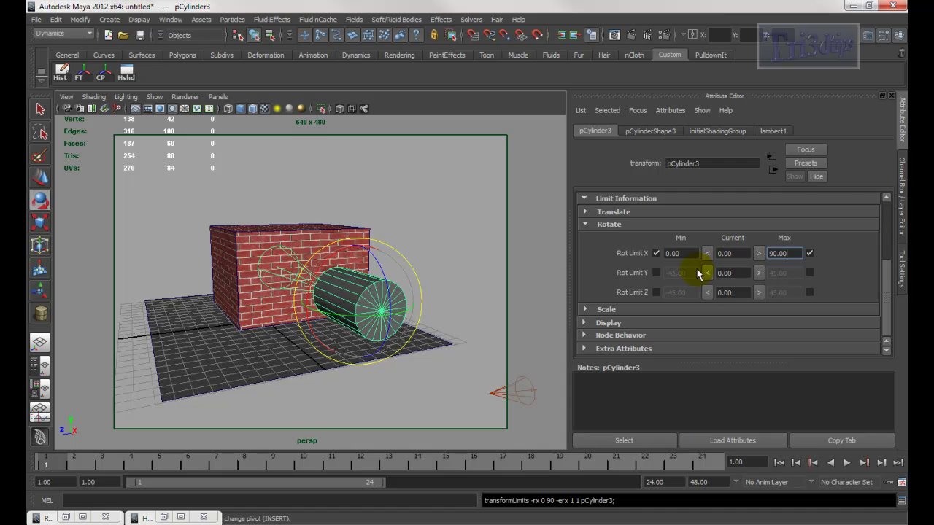
# Step: Test rotating the cylinder within its 0–90 X limits, back in the Channel Box
pyautogui.keyDown('alt'); pyautogui.moveTo(476, 210); pyautogui.dragTo(423, 211); pyautogui.keyUp('alt')
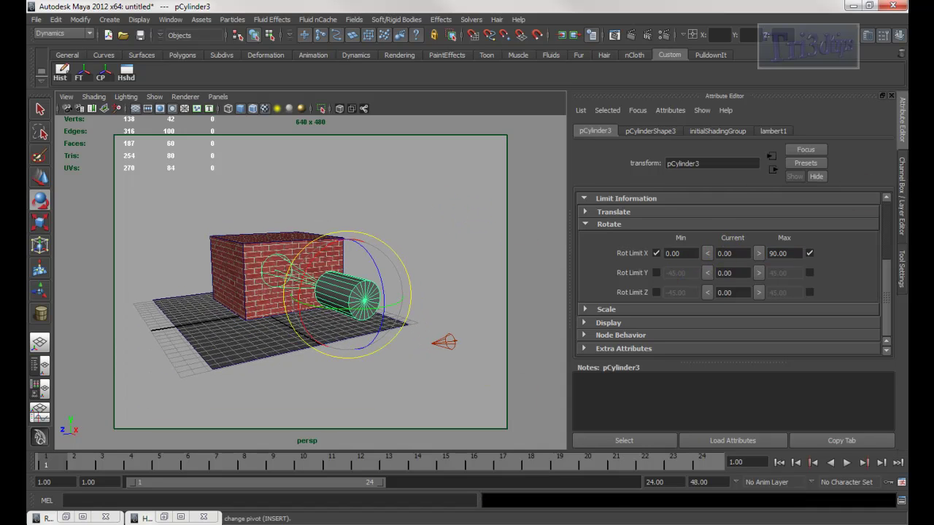
pyautogui.moveTo(364, 233)
pyautogui.mouseDown()
pyautogui.moveTo(390, 313)
pyautogui.moveTo(353, 362)
pyautogui.mouseUp()
pyautogui.moveTo(327, 346); pyautogui.dragTo(357, 250)
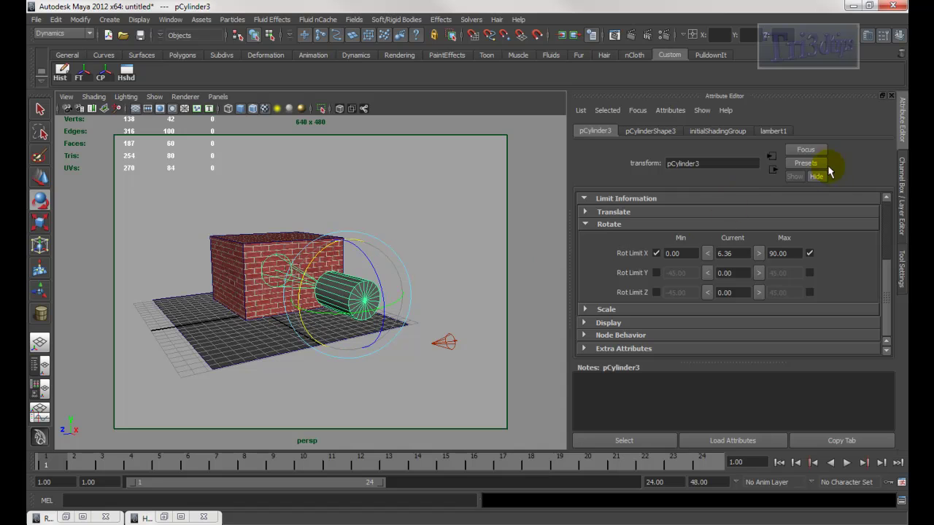
pyautogui.click(900, 170)
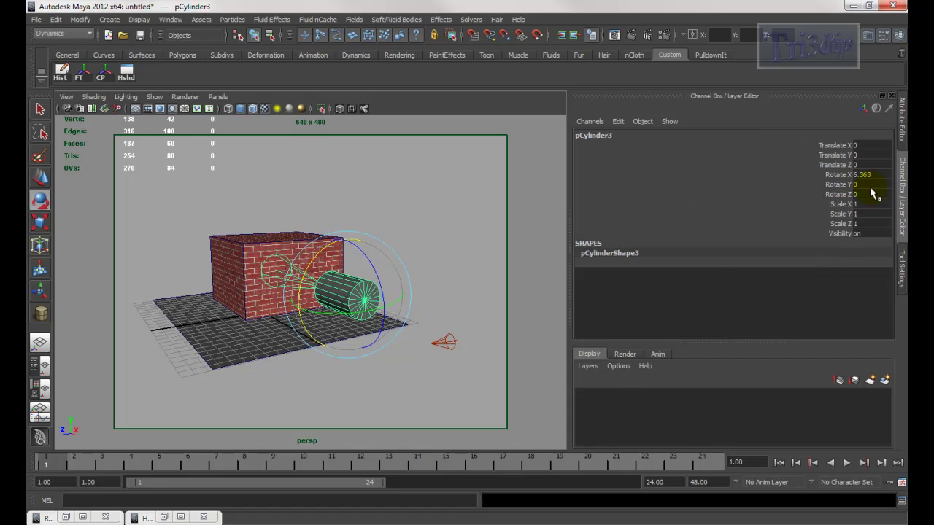
# Step: Undo the test rotation, turn the cylinder to Rotate X 90, and reselect it
pyautogui.hotkey('ctrl', 'z')
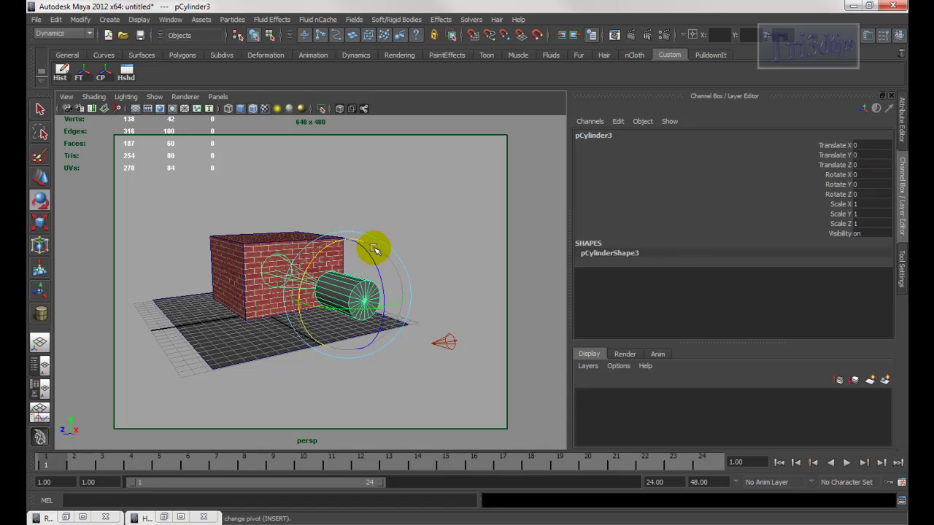
pyautogui.moveTo(340, 245); pyautogui.dragTo(375, 355)
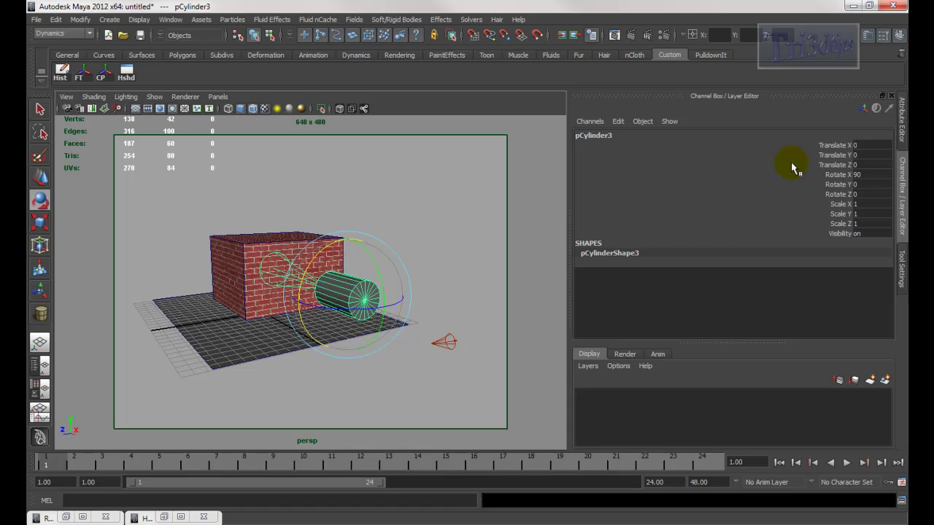
pyautogui.keyDown('alt'); pyautogui.moveTo(483, 243); pyautogui.dragTo(451, 239); pyautogui.keyUp('alt')
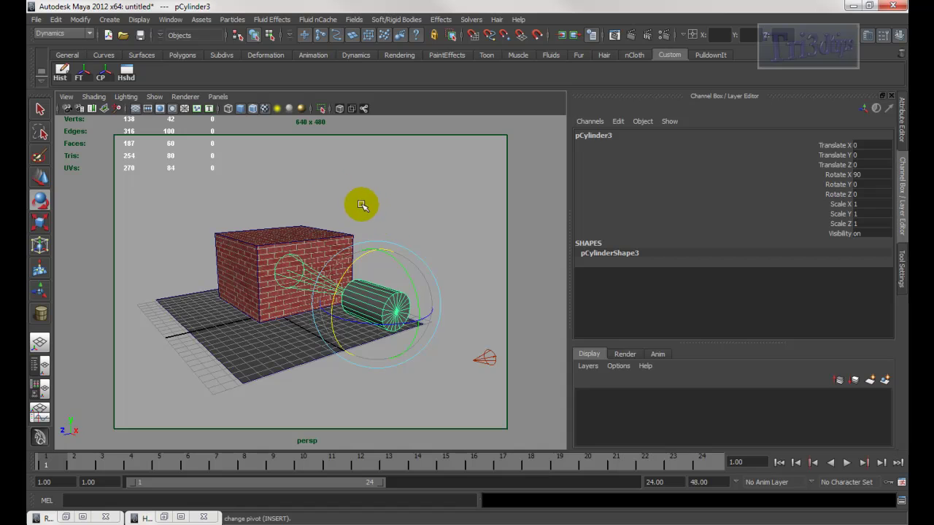
pyautogui.click(397, 274)
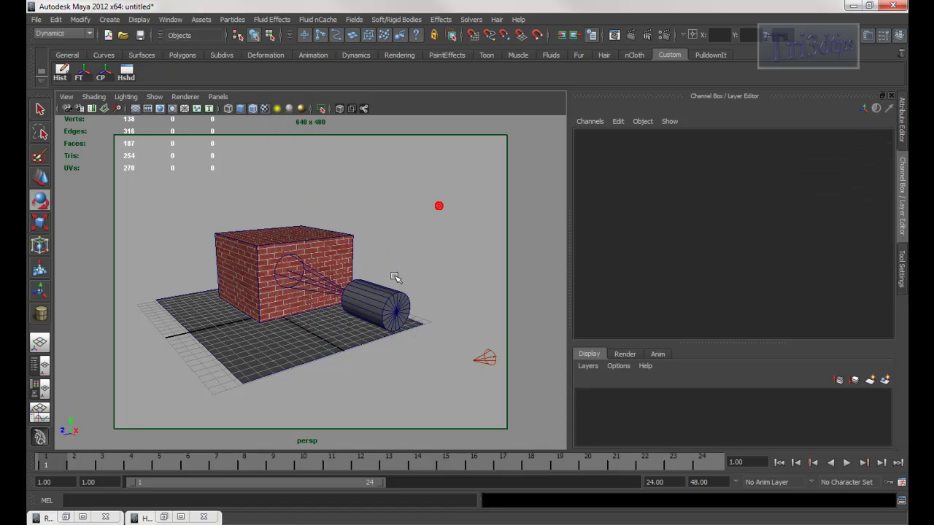
pyautogui.click(386, 299)
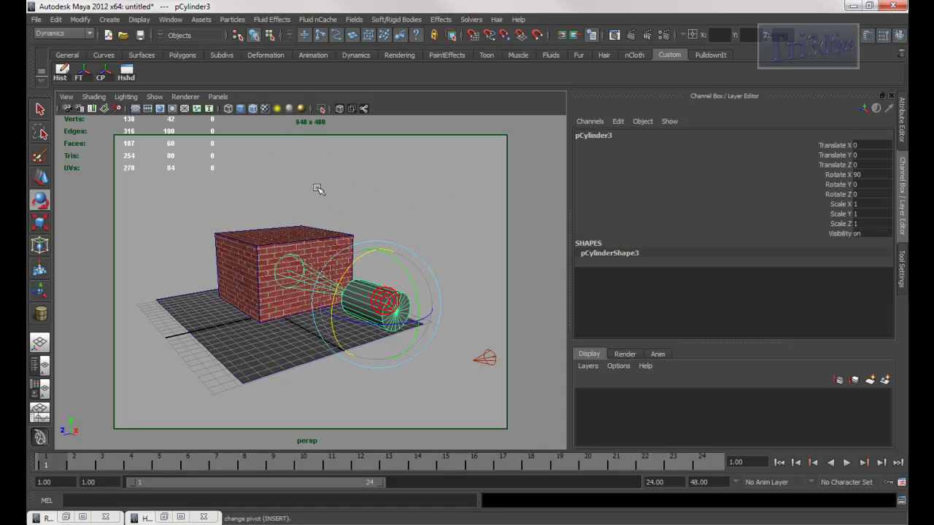
# Step: Switch to the Animation menu set and open the Set Driven Key window
pyautogui.click(64, 34)
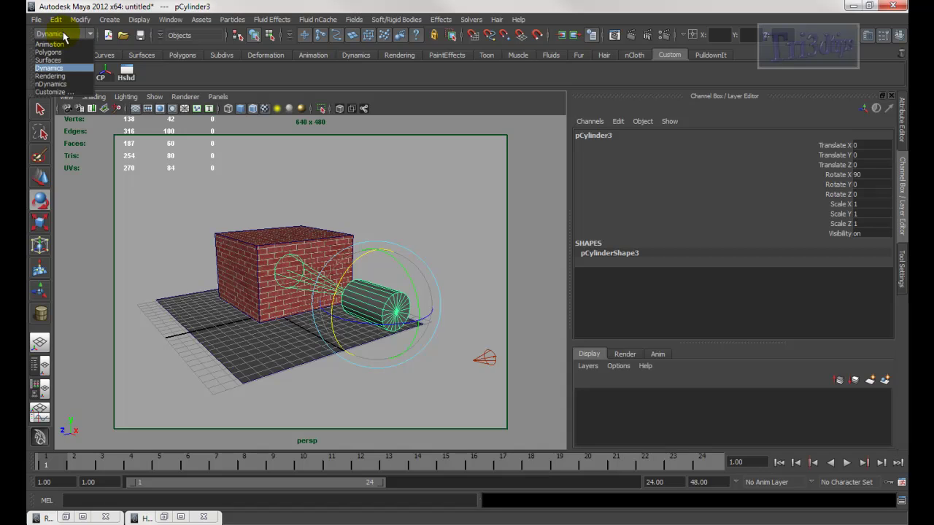
pyautogui.click(68, 44)
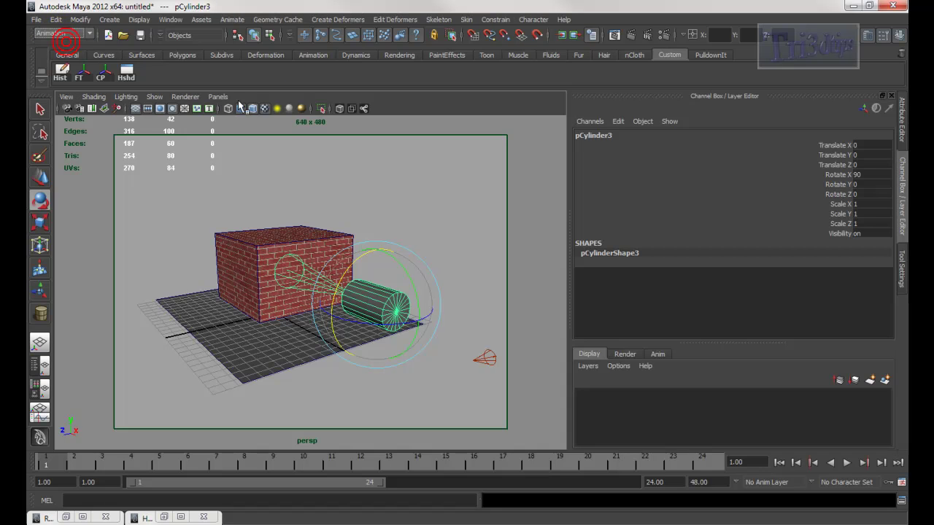
pyautogui.click(235, 20)
pyautogui.moveTo(285, 72)
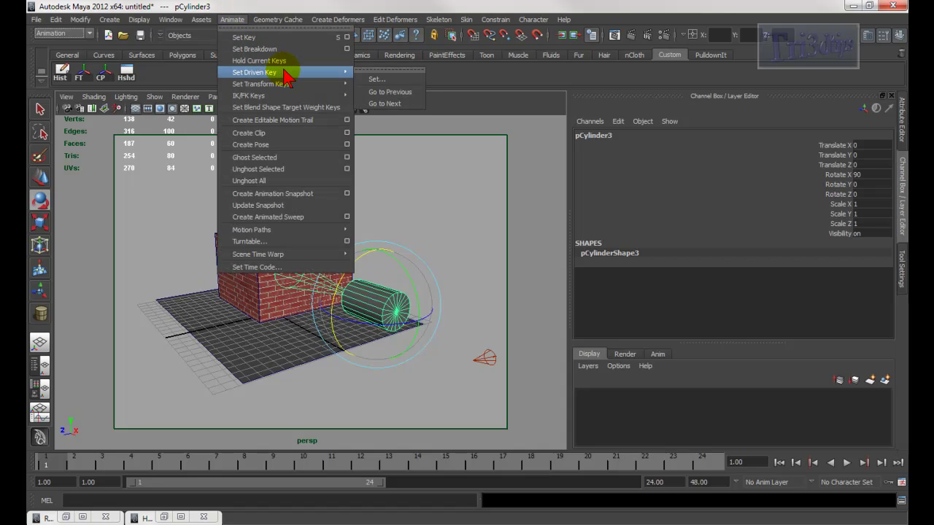
pyautogui.click(398, 85)
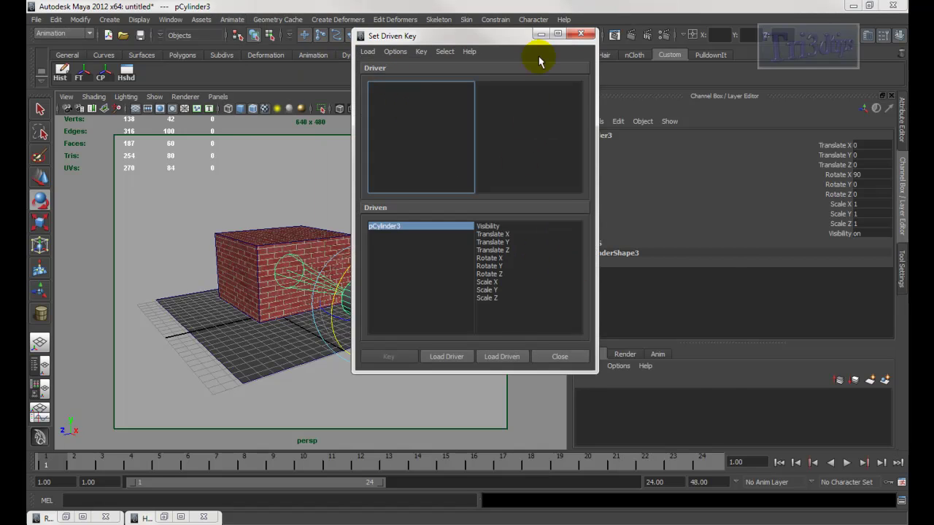
pyautogui.moveTo(502, 35); pyautogui.dragTo(635, 55)
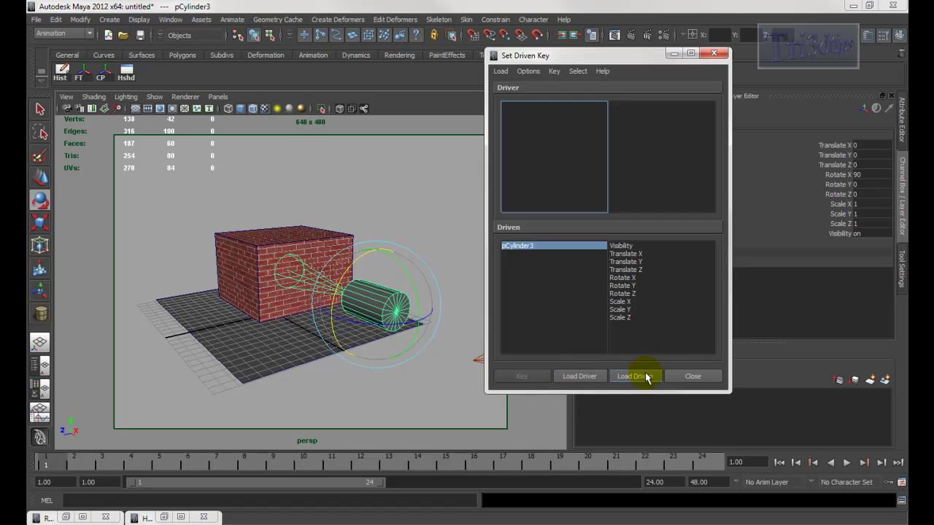
# Step: Load pCylinder3 as driver at Rotate X 0, pick Rotate X, then select the spotlight
pyautogui.click(573, 378)
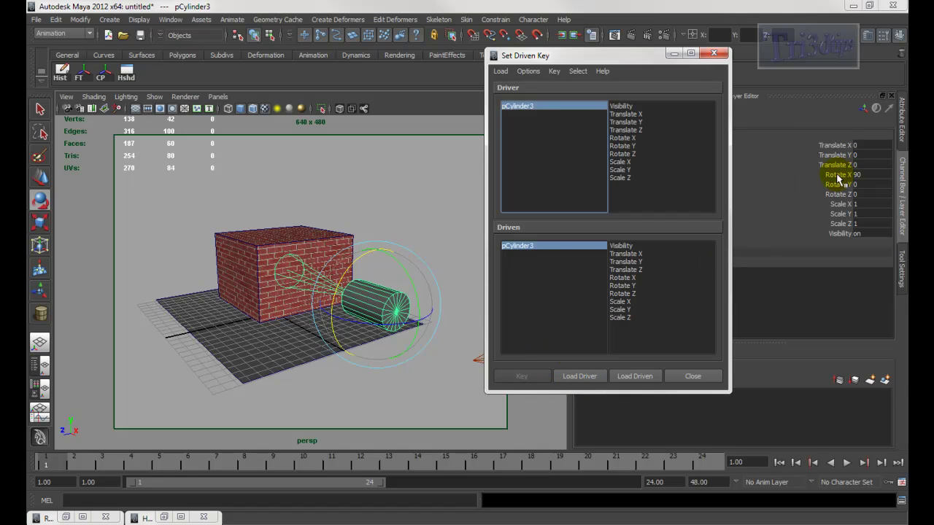
pyautogui.click(871, 176)
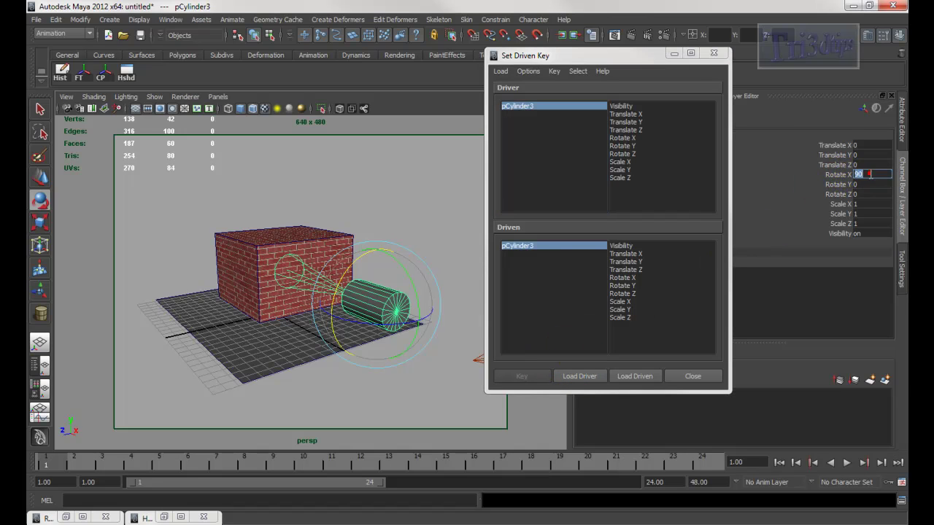
pyautogui.write('0')
pyautogui.press('Return')
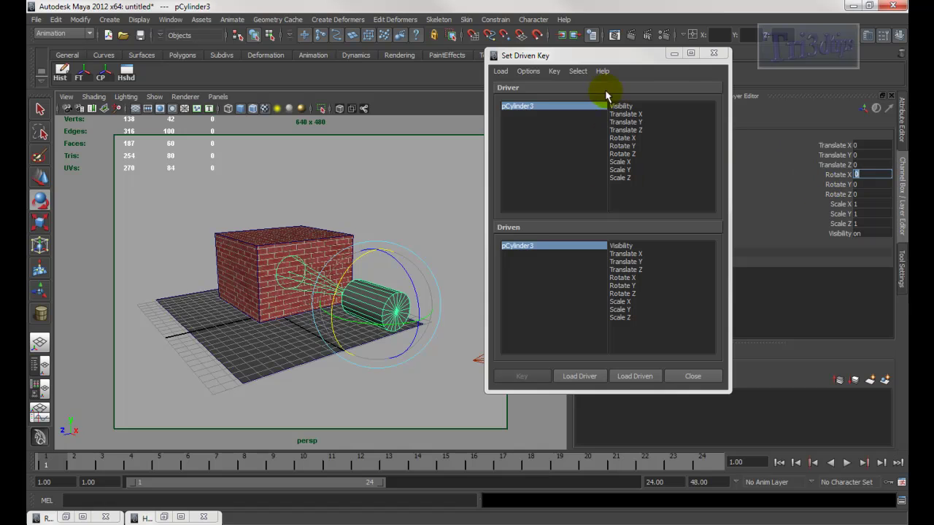
pyautogui.click(624, 138)
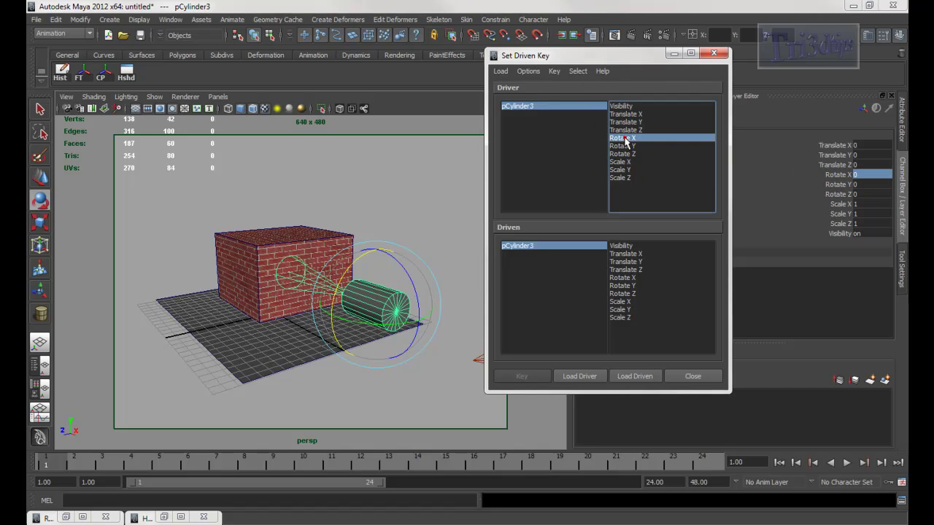
pyautogui.keyDown('alt'); pyautogui.moveTo(330, 200); pyautogui.dragTo(289, 250); pyautogui.keyUp('alt')
pyautogui.click(290, 292)
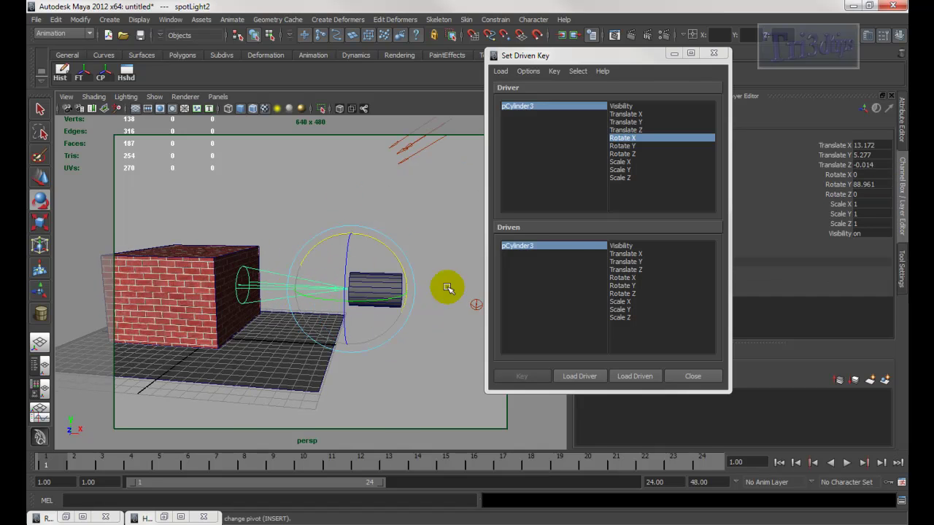
pyautogui.moveTo(630, 59); pyautogui.dragTo(487, 95)
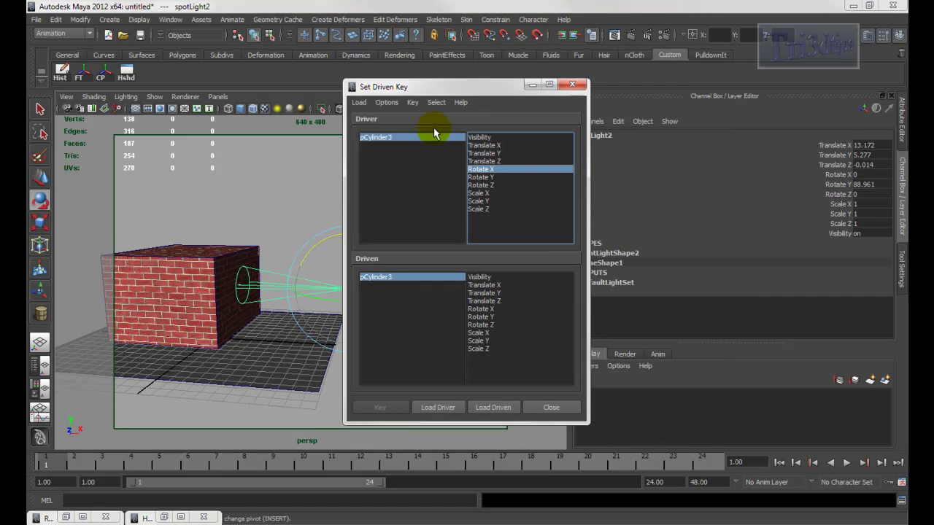
# Step: Load spotLight2 as driven and select spotLightShape2 from its Attribute Editor tab
pyautogui.click(485, 411)
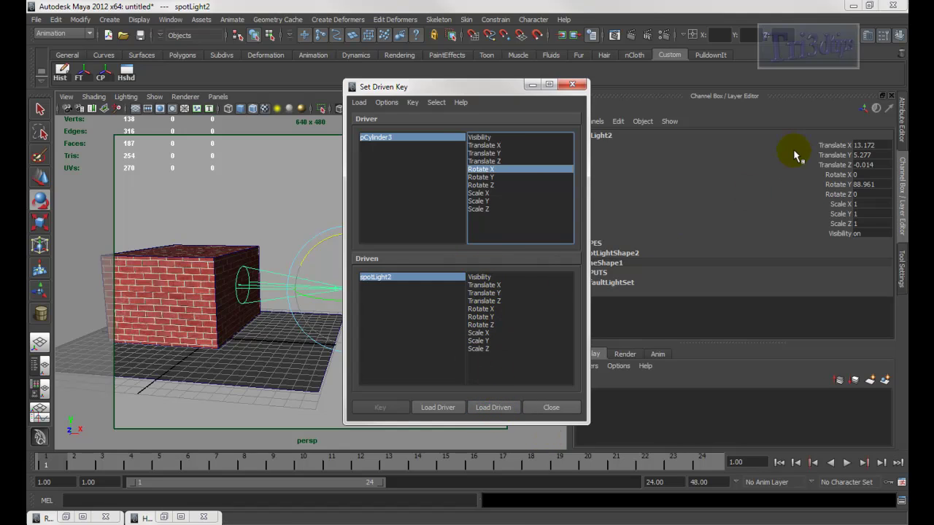
pyautogui.moveTo(507, 83); pyautogui.dragTo(443, 83)
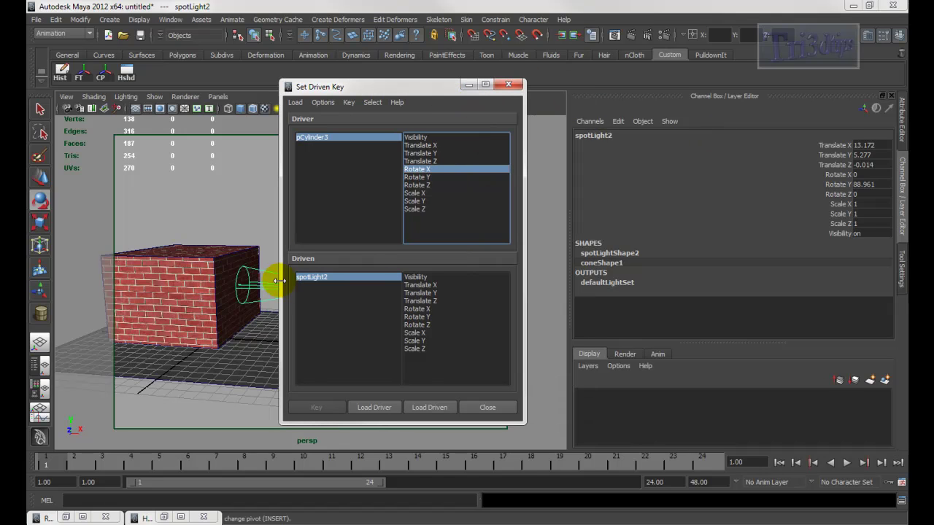
pyautogui.click(902, 111)
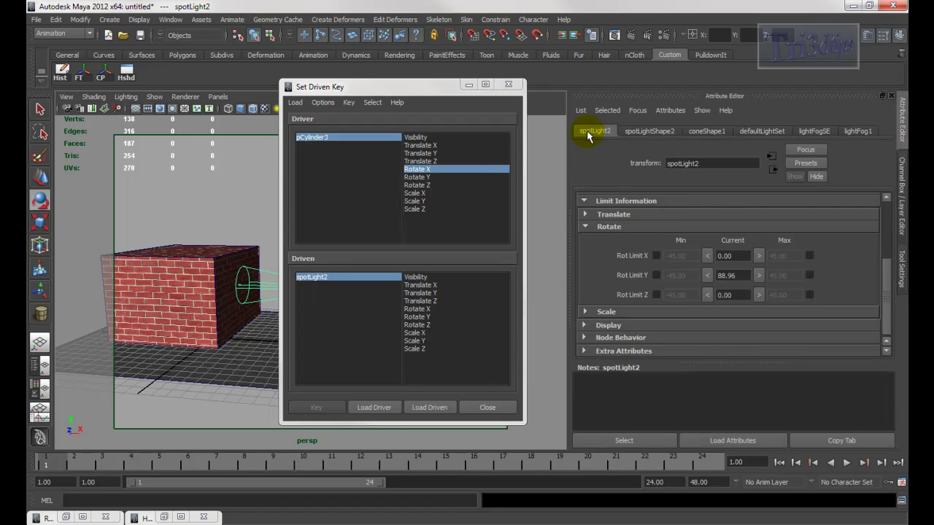
pyautogui.click(647, 131)
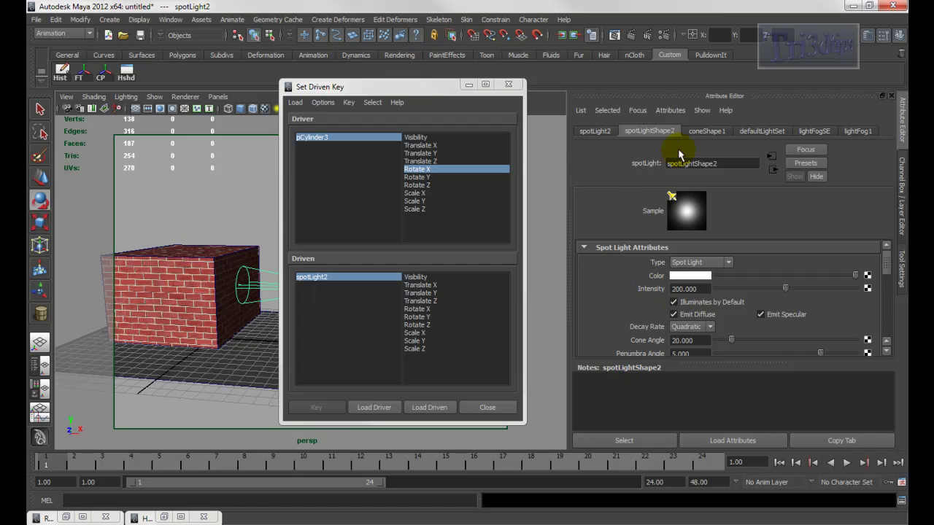
pyautogui.click(626, 441)
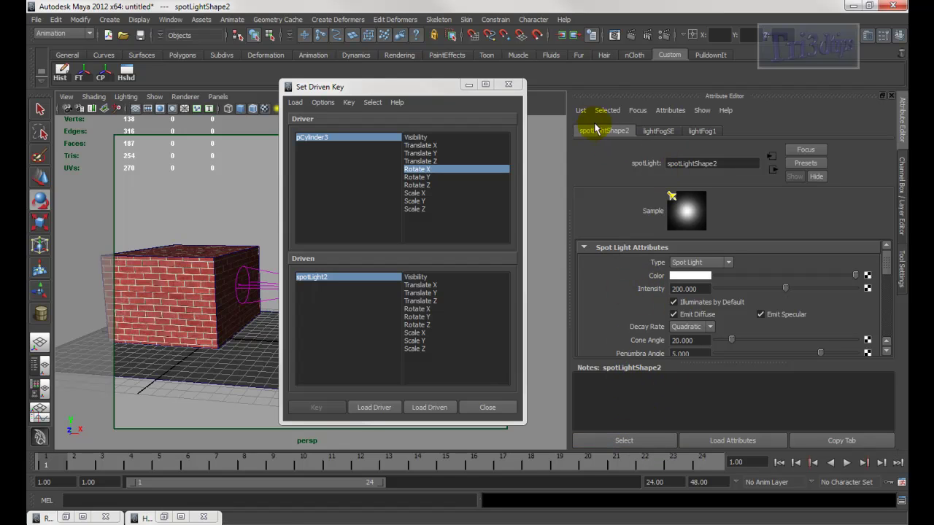
# Step: Key spotLightShape2 Intensity 0 against pCylinder3 Rotate X 0 in the Set Driven Key dialog
pyautogui.click(430, 411)
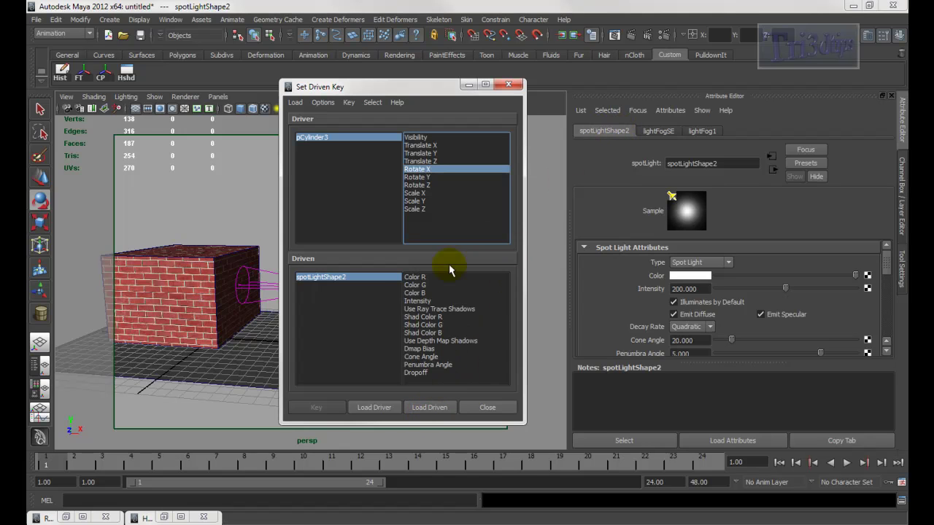
pyautogui.click(417, 302)
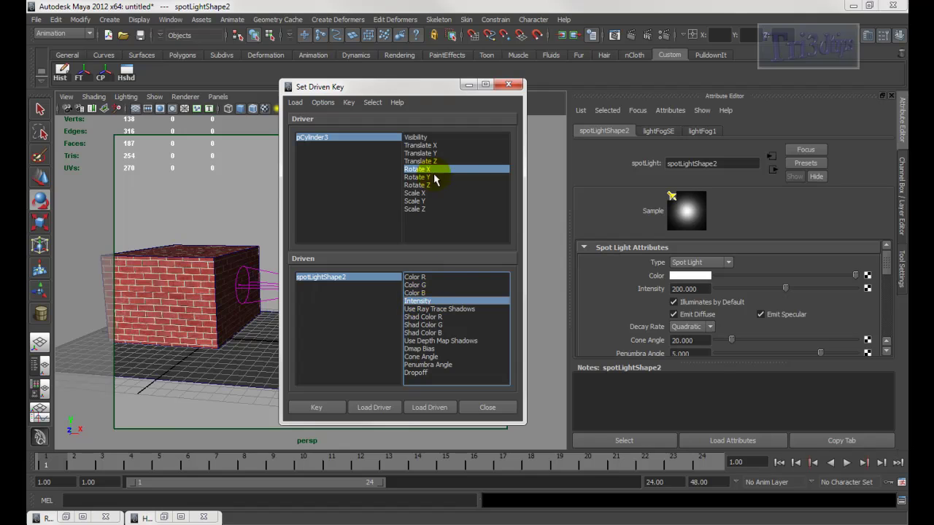
pyautogui.click(333, 141)
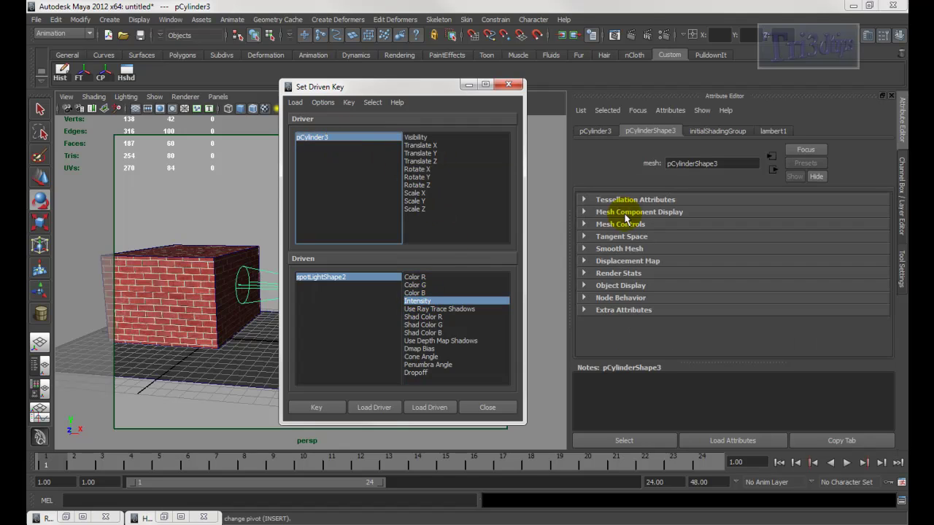
pyautogui.click(903, 173)
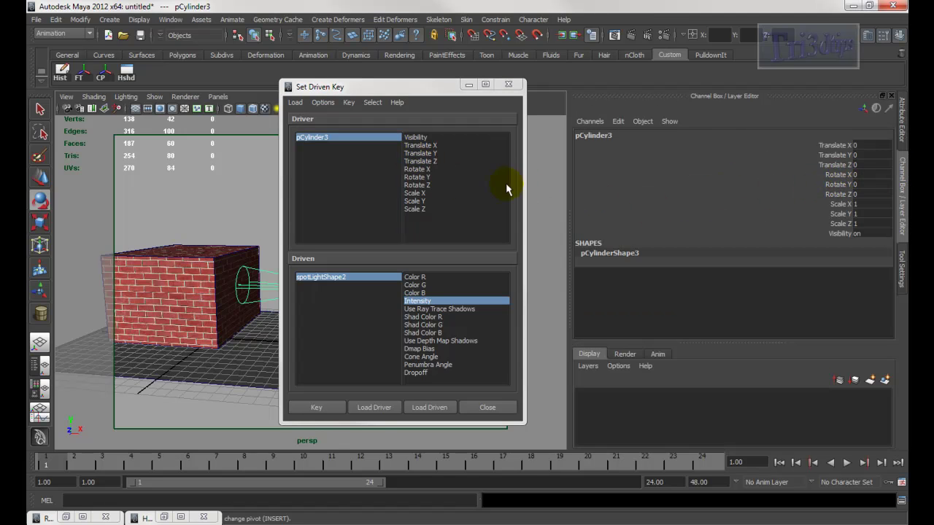
pyautogui.click(418, 170)
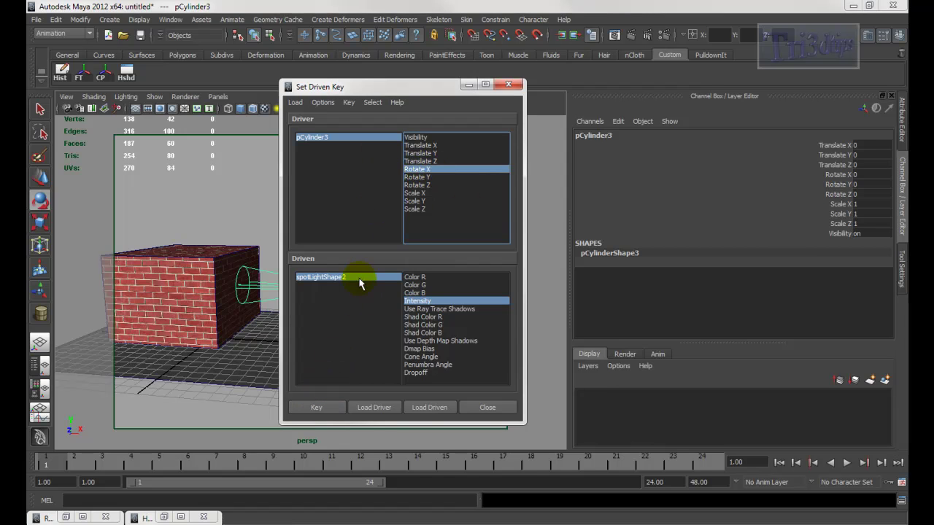
pyautogui.click(336, 280)
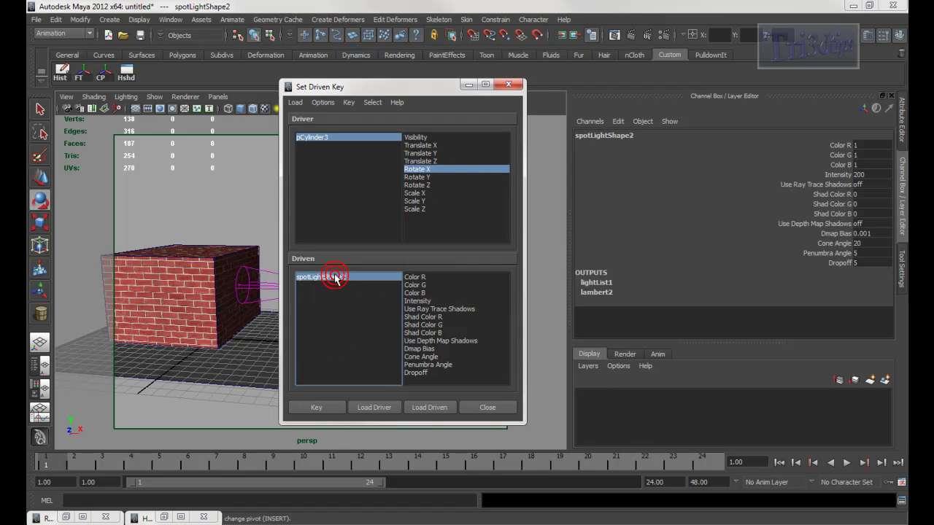
pyautogui.click(419, 302)
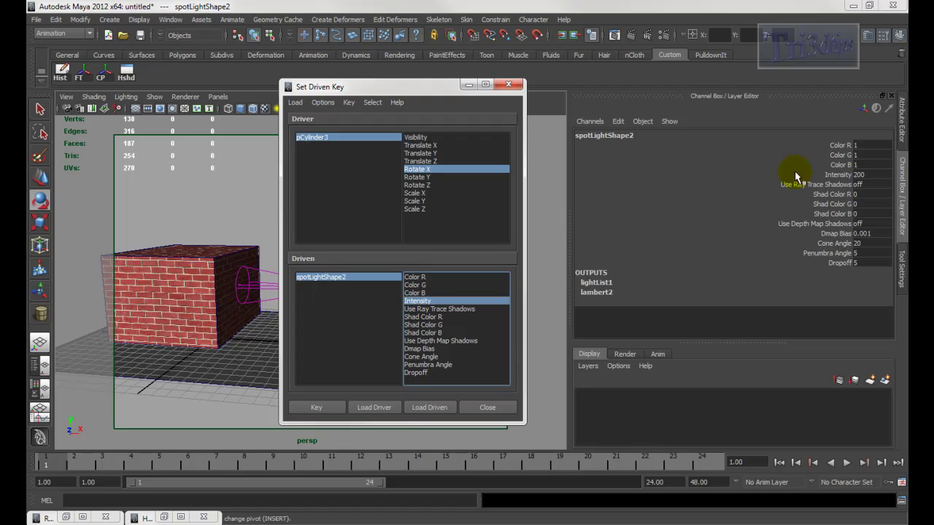
pyautogui.doubleClick(859, 175)
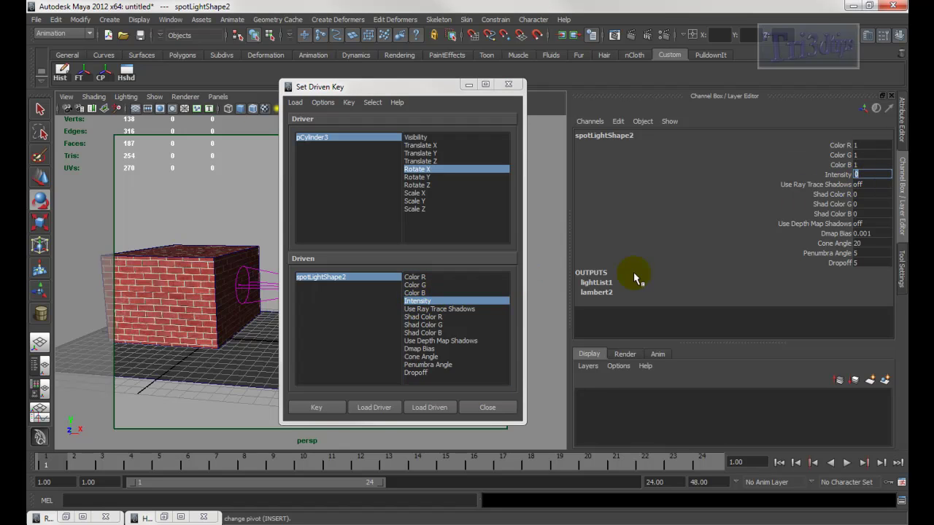
pyautogui.click(440, 173)
pyautogui.click(422, 301)
pyautogui.click(316, 409)
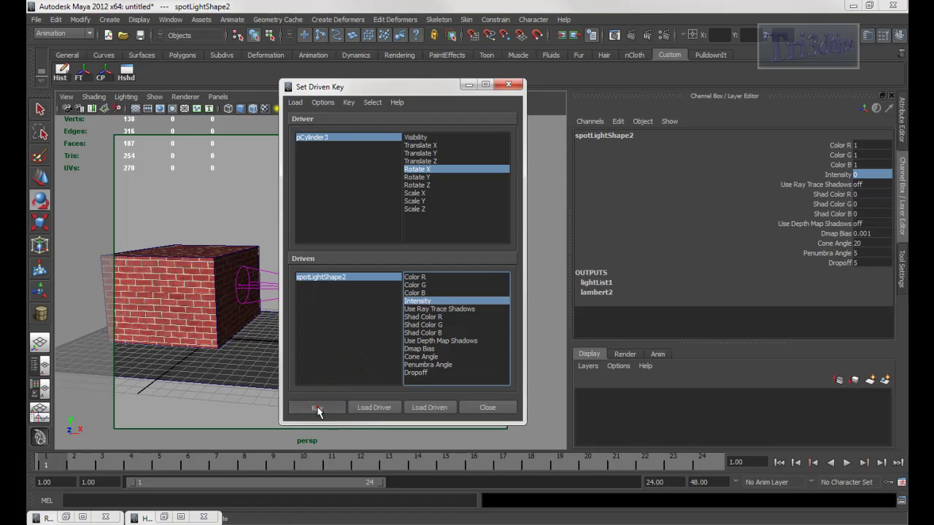
# Step: Set the cylinder's Rotate X to 90 and Intensity to 200, key it, and minimize the dialog
pyautogui.click(378, 131)
pyautogui.click(402, 170)
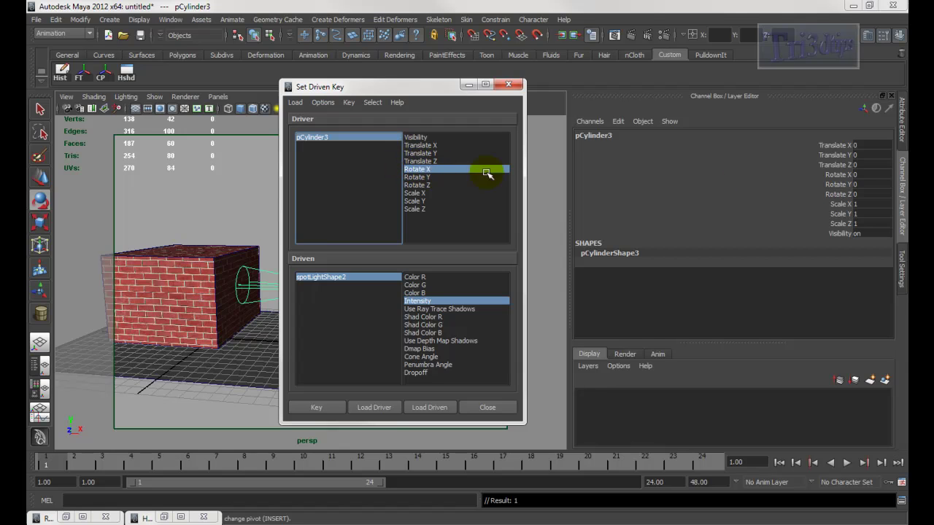
pyautogui.click(873, 175)
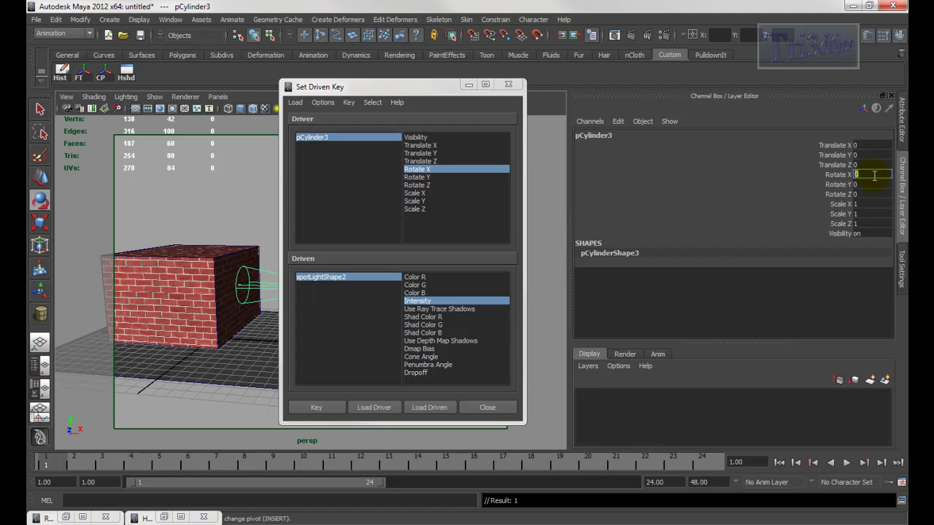
pyautogui.write('90')
pyautogui.press('Return')
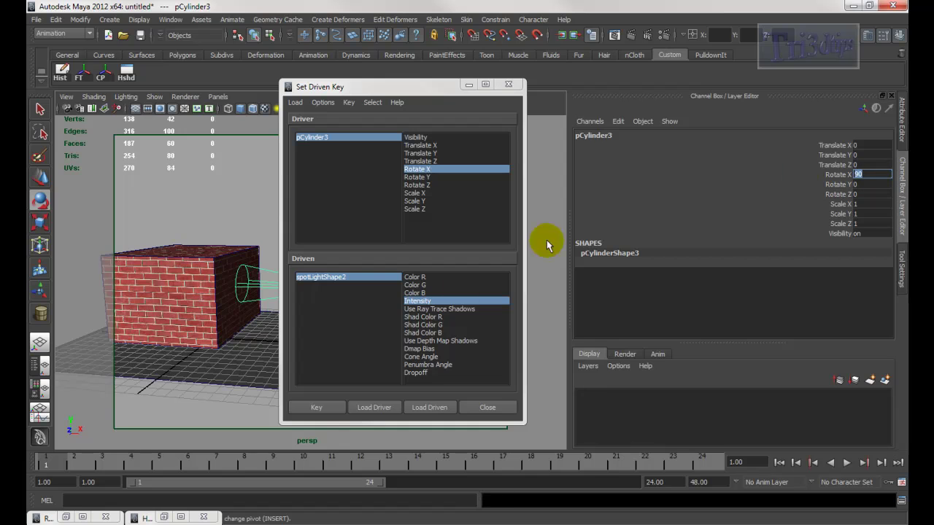
pyautogui.click(341, 277)
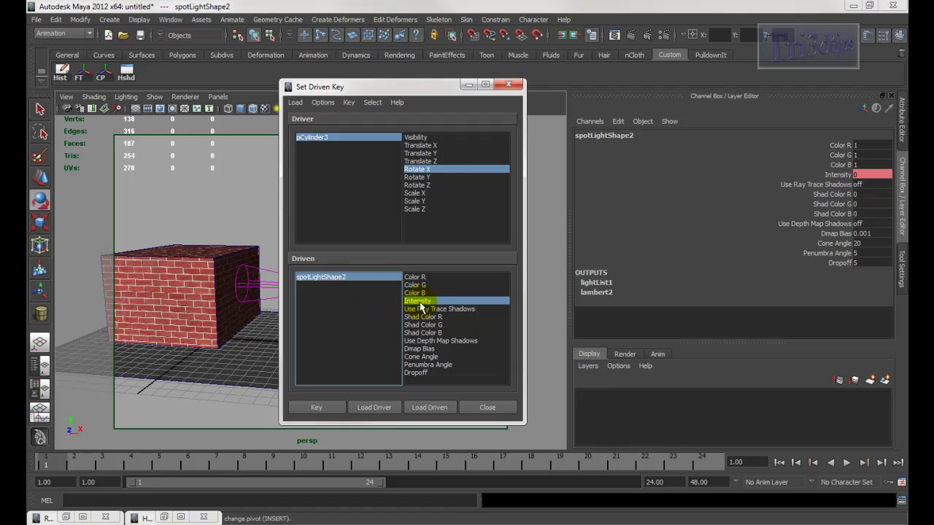
pyautogui.click(871, 175)
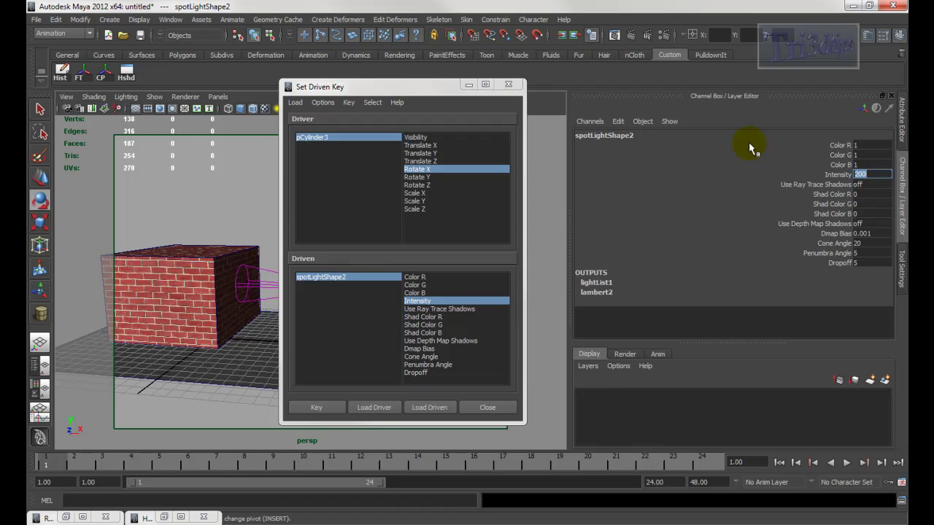
pyautogui.click(334, 409)
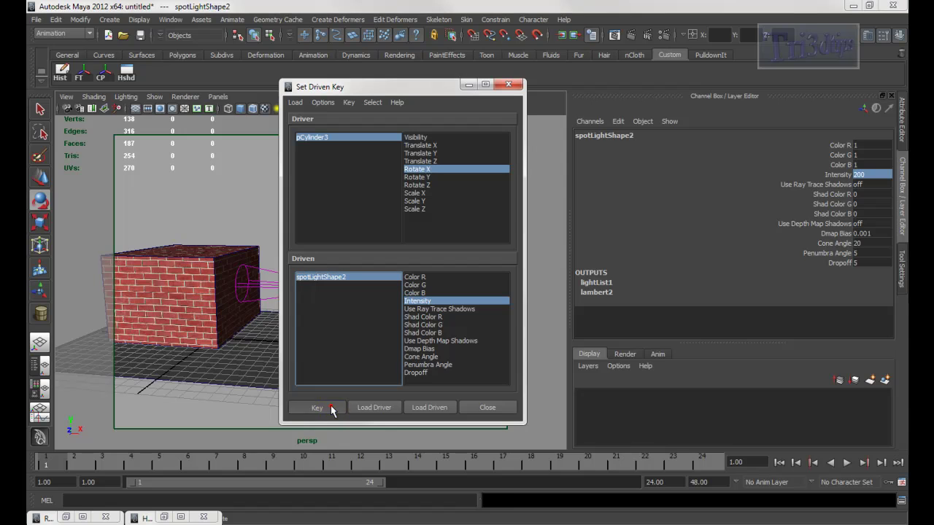
pyautogui.click(467, 87)
# Step: Reset the lamp cylinder's Rotate X to 0 and render the perspective view
pyautogui.keyDown('alt'); pyautogui.moveTo(379, 191); pyautogui.dragTo(367, 243); pyautogui.keyUp('alt')
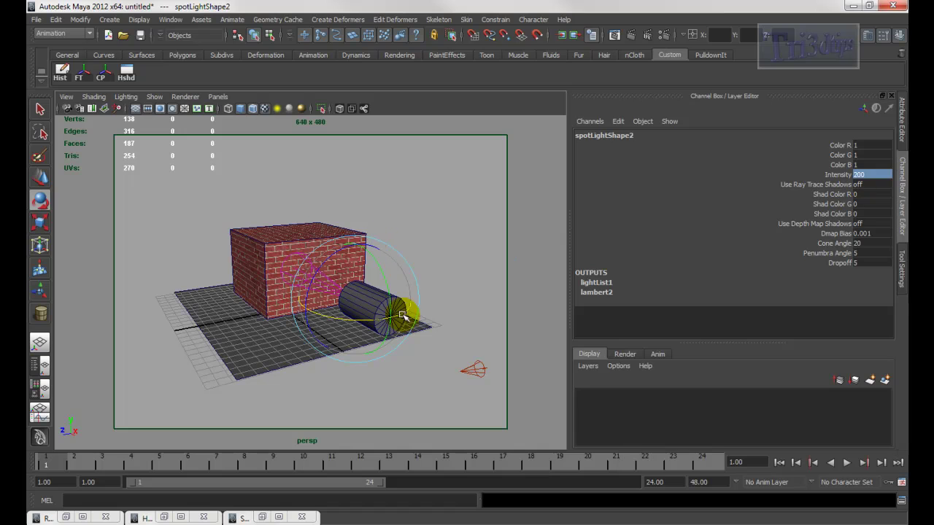
pyautogui.click(475, 241)
pyautogui.click(406, 307)
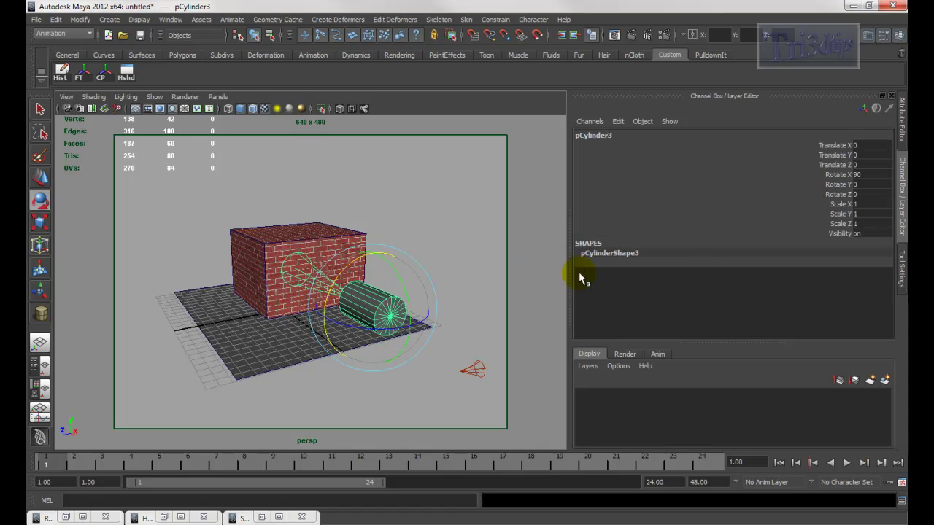
pyautogui.moveTo(835, 175); pyautogui.dragTo(840, 174)
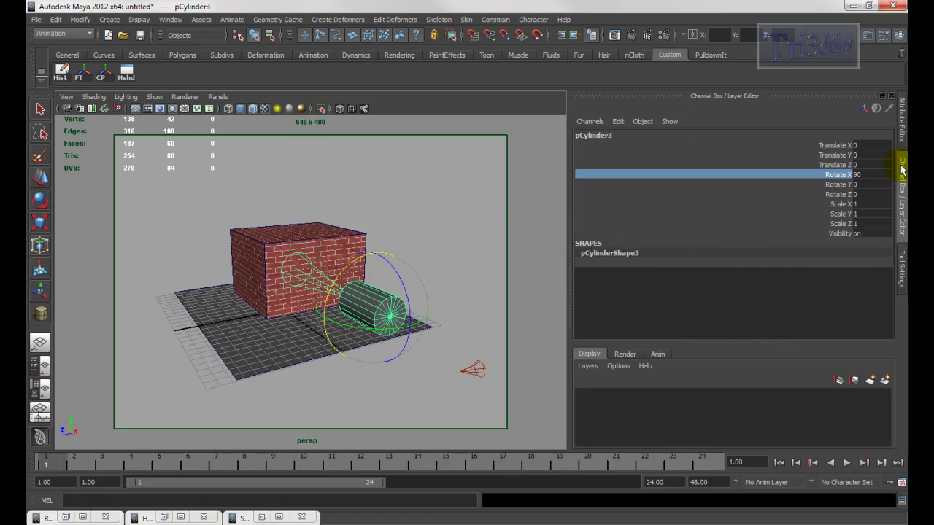
pyautogui.click(868, 175)
pyautogui.write('0')
pyautogui.press('Return')
pyautogui.click(630, 34)
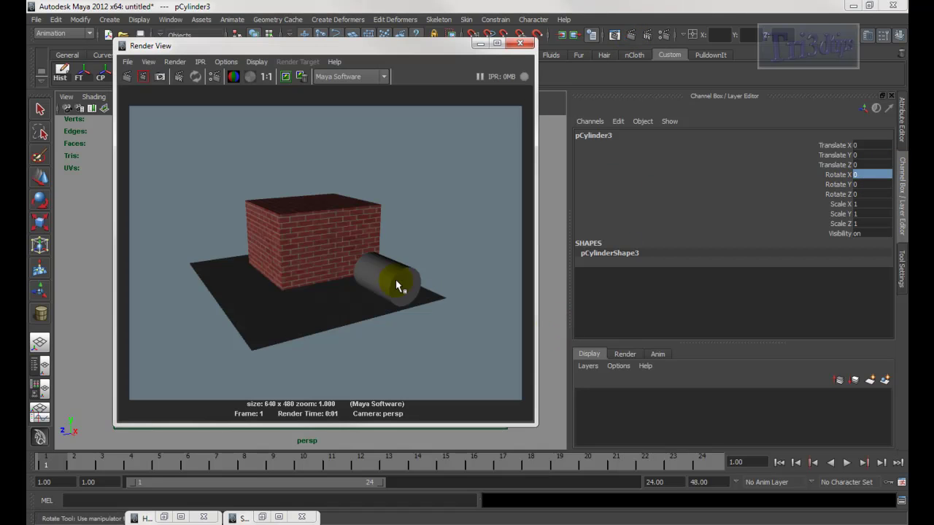
pyautogui.moveTo(403, 45); pyautogui.dragTo(670, 68)
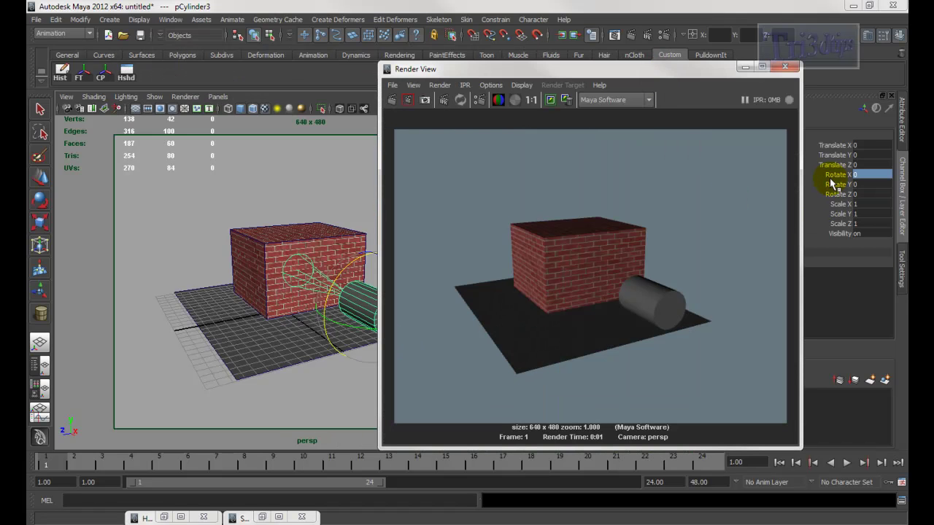
# Step: Rotate the cylinder to about 20 degrees and re-render regions around the lit box
pyautogui.moveTo(355, 262); pyautogui.dragTo(410, 372)
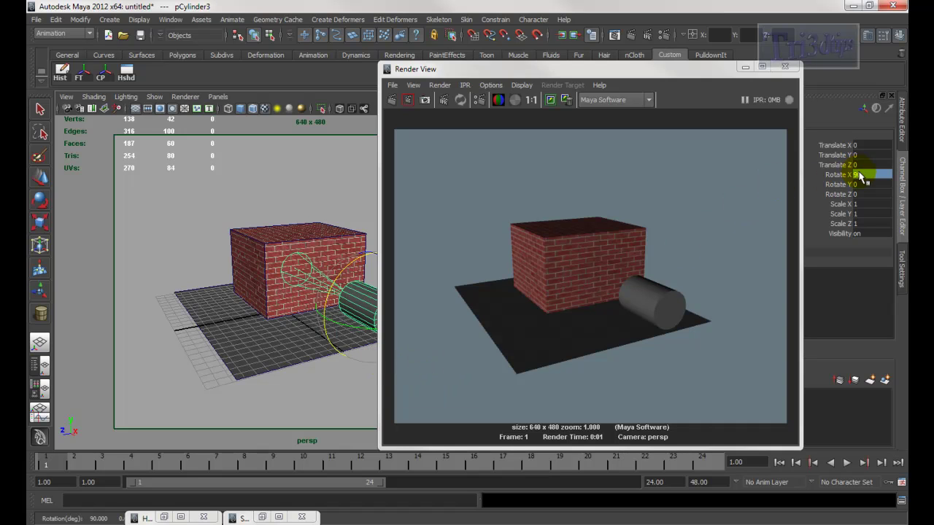
pyautogui.moveTo(451, 178); pyautogui.dragTo(704, 346)
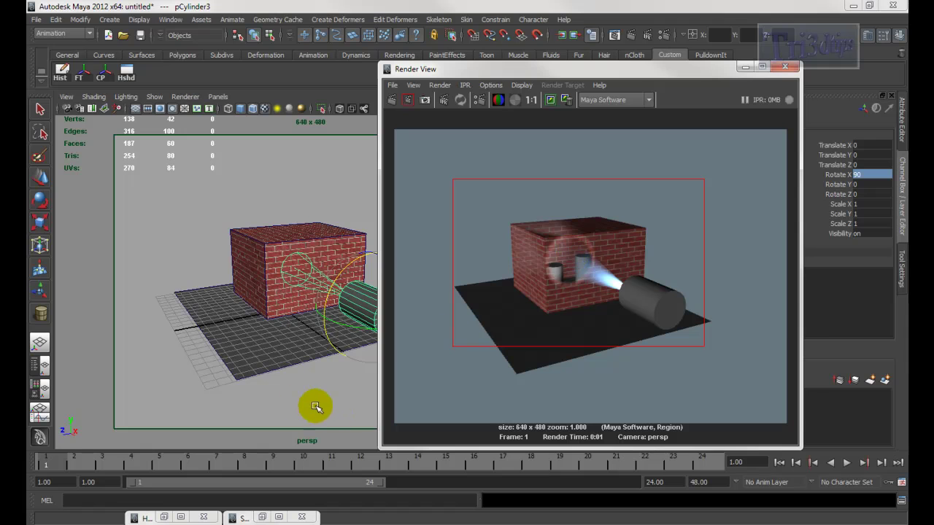
pyautogui.keyDown('alt'); pyautogui.moveTo(294, 194); pyautogui.dragTo(333, 262); pyautogui.keyUp('alt')
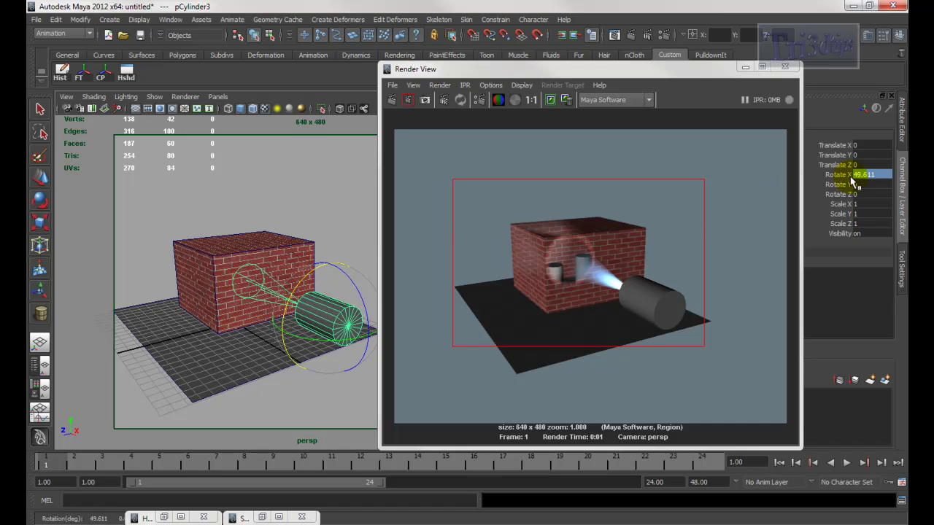
pyautogui.moveTo(441, 190); pyautogui.dragTo(721, 349)
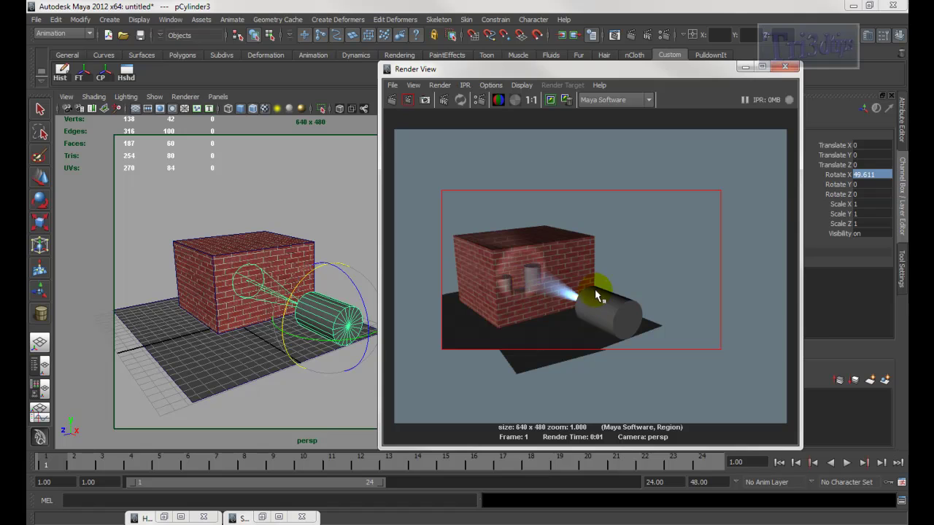
# Step: Rotate the lamp to about 33 degrees, re-render the brick box region, and minimize Render View
pyautogui.click(839, 176)
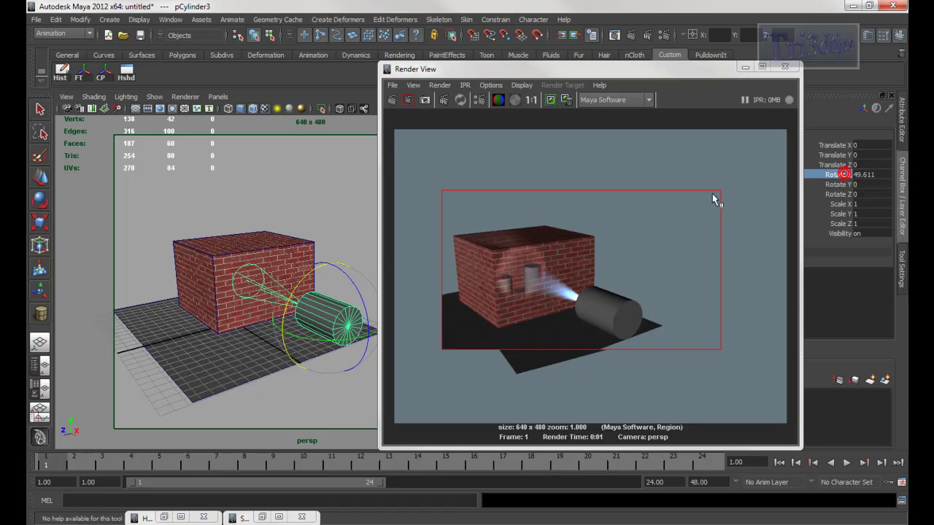
pyautogui.moveTo(318, 188); pyautogui.dragTo(357, 188, button='middle')
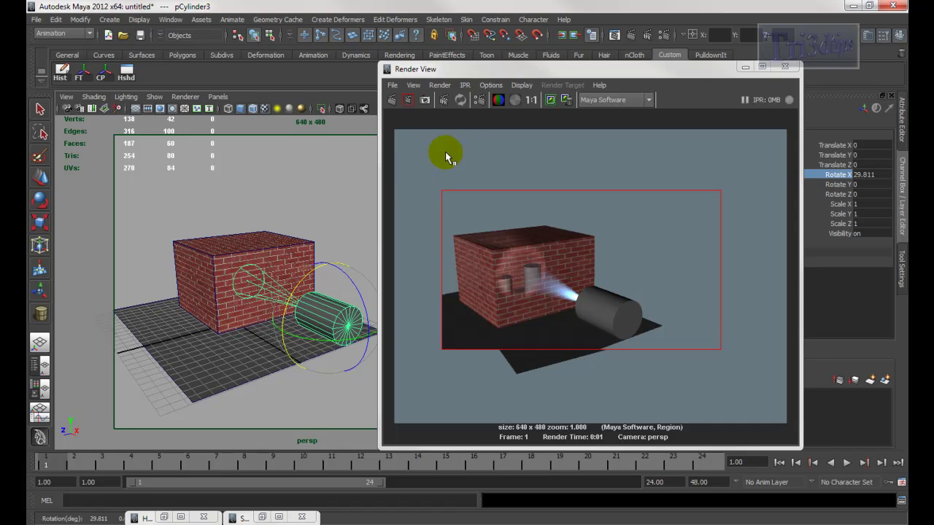
pyautogui.moveTo(444, 228); pyautogui.dragTo(646, 343)
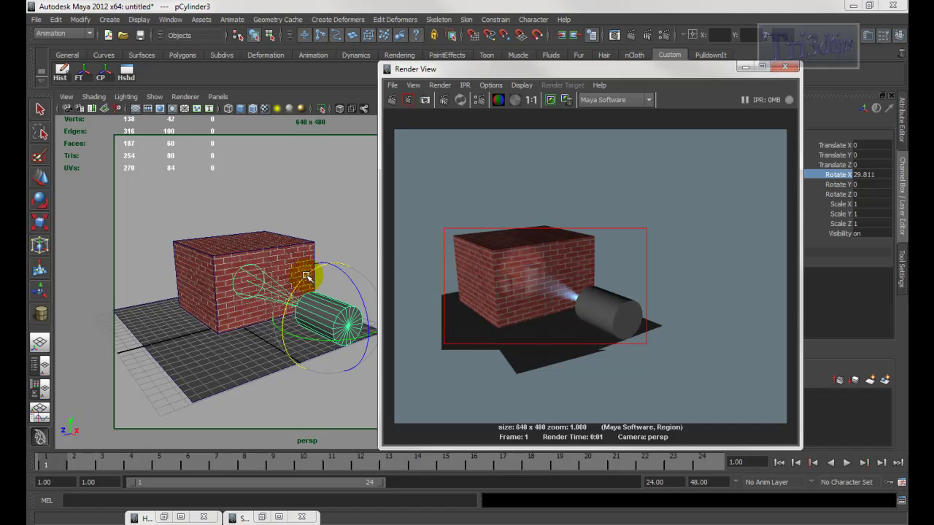
pyautogui.moveTo(436, 210); pyautogui.dragTo(632, 342)
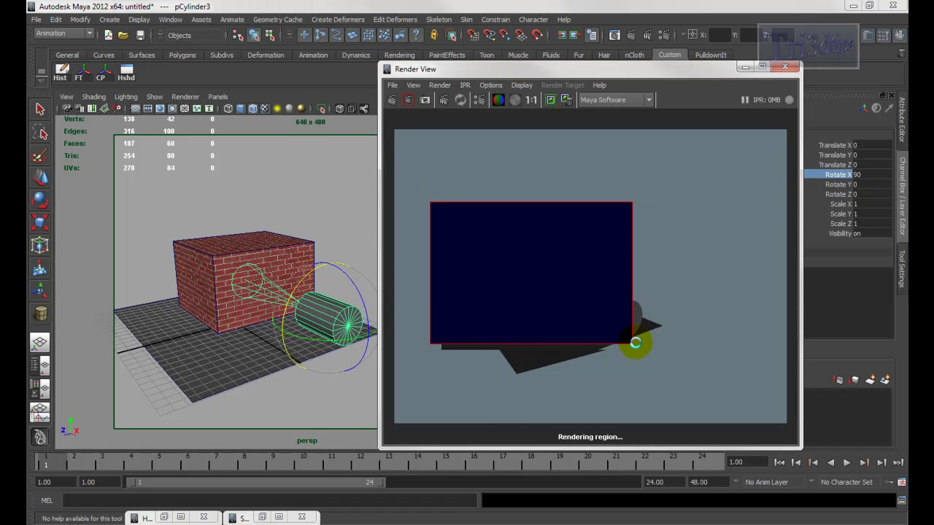
pyautogui.click(745, 68)
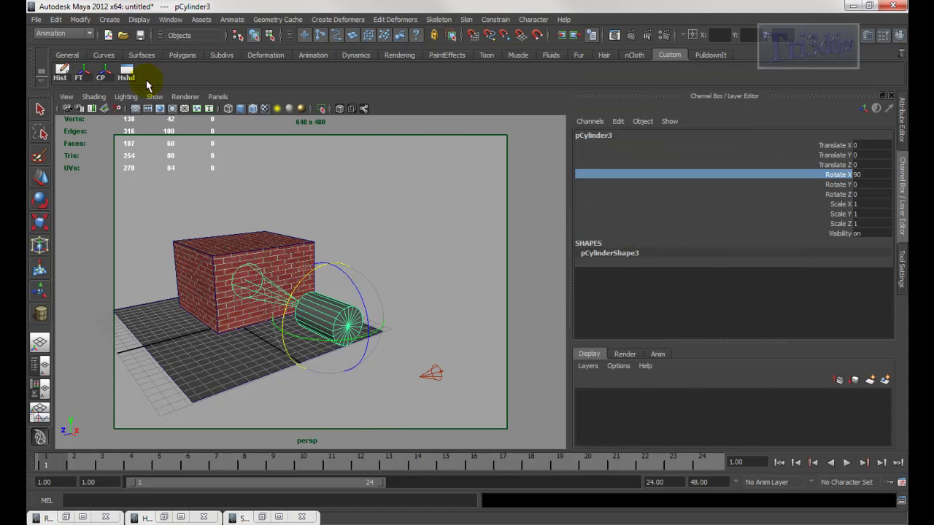
# Step: Open the Hypershade and rearrange place2dTexture, file1, surfaceLuminance, unitConversion and lightFog1 nodes
pyautogui.click(127, 76)
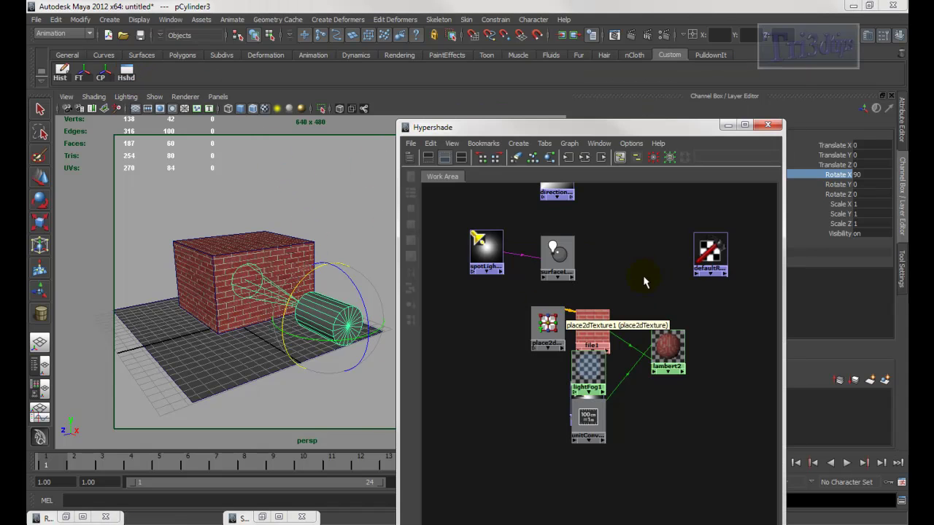
pyautogui.click(546, 327)
pyautogui.moveTo(547, 327); pyautogui.dragTo(514, 327)
pyautogui.moveTo(584, 337); pyautogui.dragTo(556, 334)
pyautogui.moveTo(559, 257); pyautogui.dragTo(603, 274)
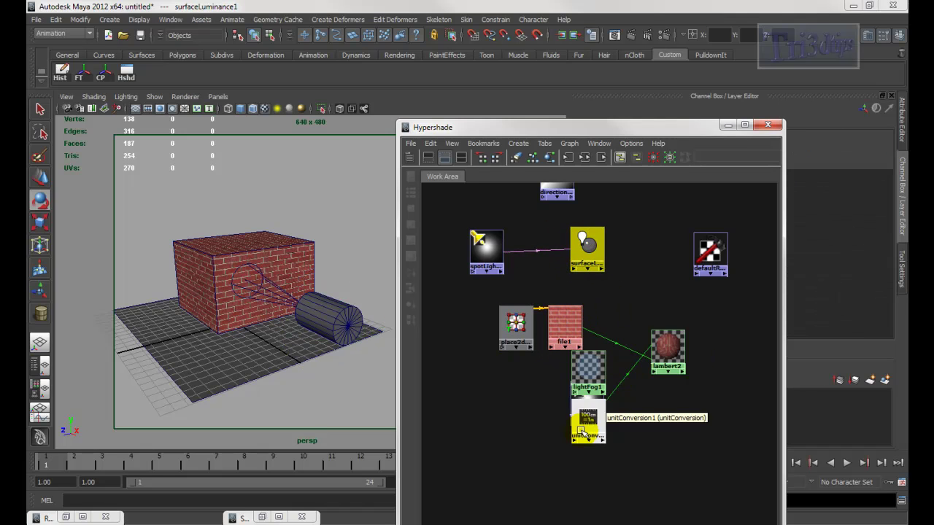
pyautogui.moveTo(588, 419); pyautogui.dragTo(497, 418)
pyautogui.moveTo(578, 376); pyautogui.dragTo(531, 447)
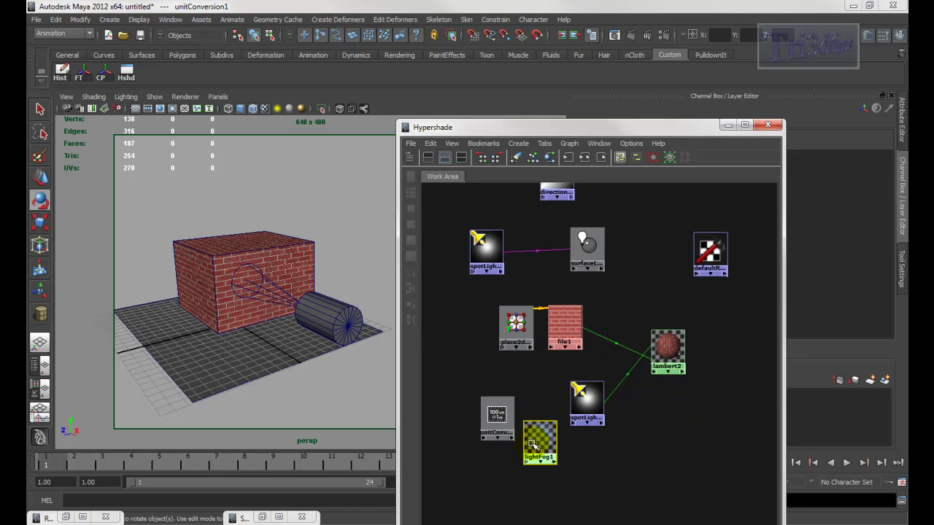
pyautogui.click(590, 397)
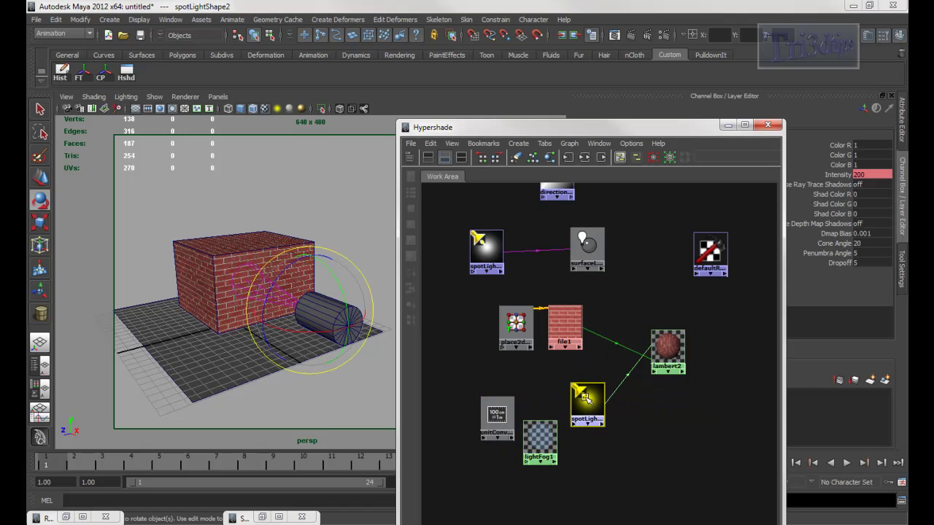
# Step: Confirm spotLightShape2's lightIntensity drives lambert2 transparency in the Connection Editor, then close it
pyautogui.doubleClick(627, 379)
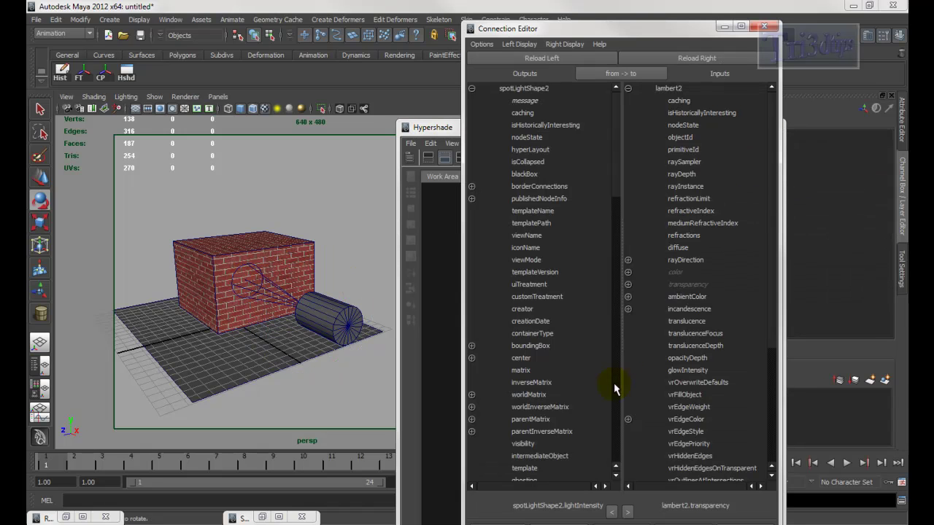
pyautogui.moveTo(617, 144); pyautogui.dragTo(622, 263)
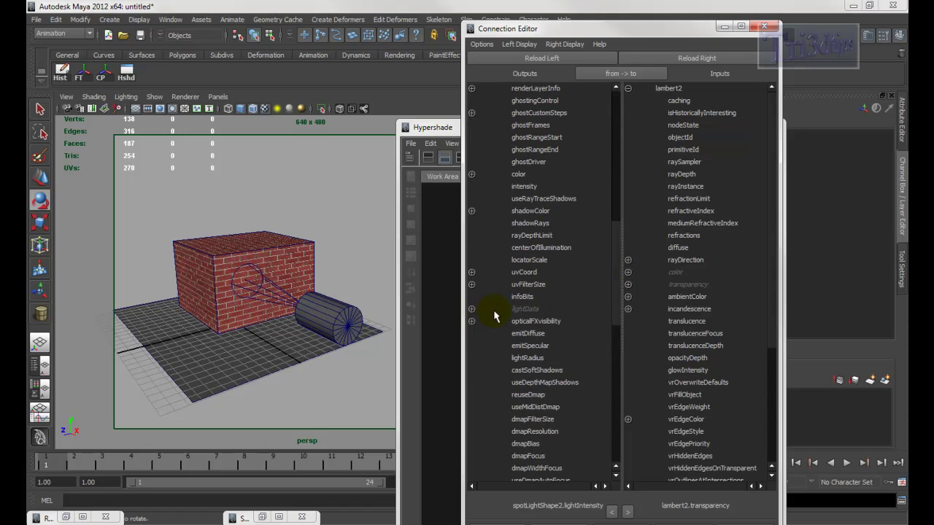
pyautogui.click(472, 310)
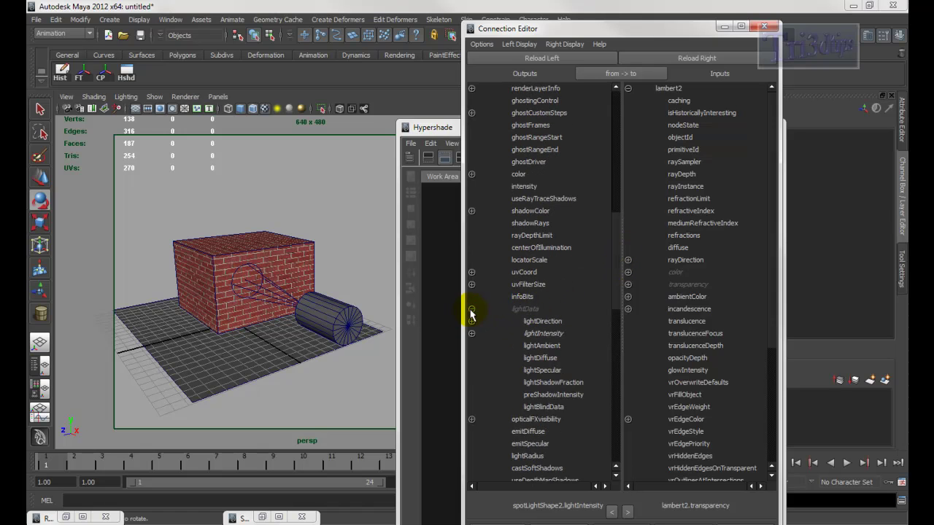
pyautogui.click(543, 334)
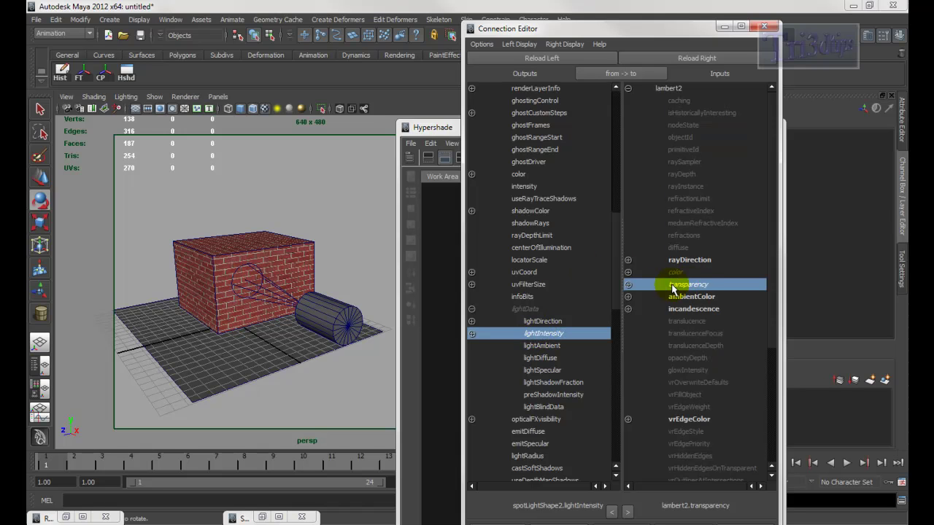
pyautogui.click(764, 27)
# Step: Connect the surfaceLuminance node into lambert2 and close the connection window
pyautogui.click(587, 248)
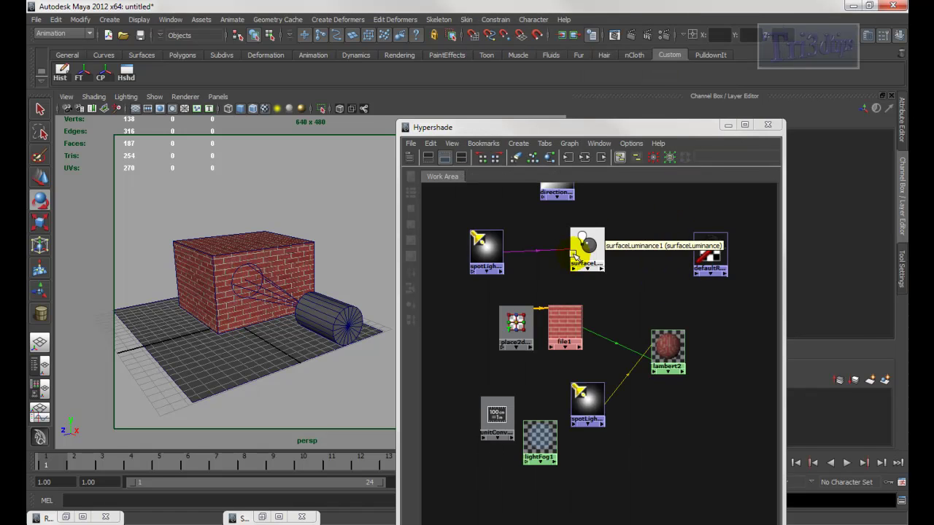
pyautogui.moveTo(586, 248); pyautogui.dragTo(554, 252)
pyautogui.moveTo(556, 245); pyautogui.dragTo(581, 272, button='middle')
pyautogui.moveTo(663, 351); pyautogui.dragTo(665, 352, button='middle')
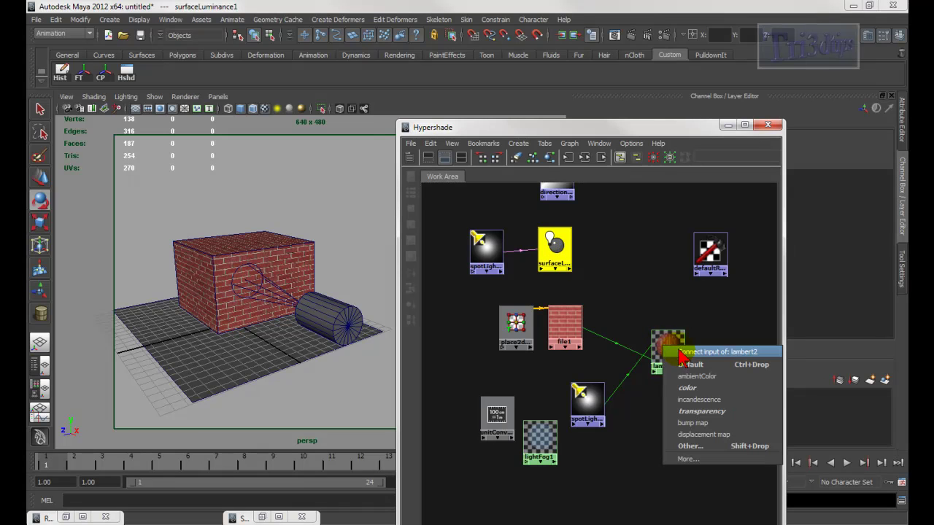
pyautogui.click(691, 447)
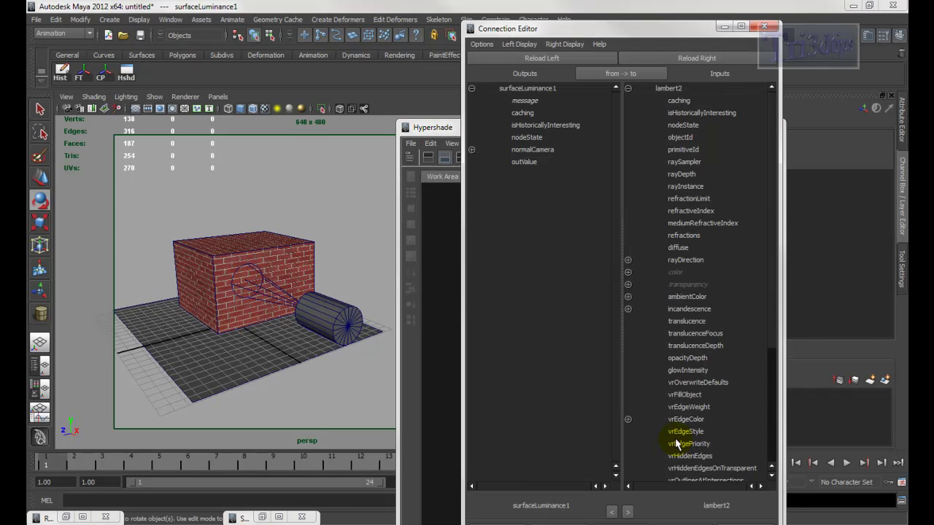
pyautogui.moveTo(664, 34); pyautogui.dragTo(602, 30)
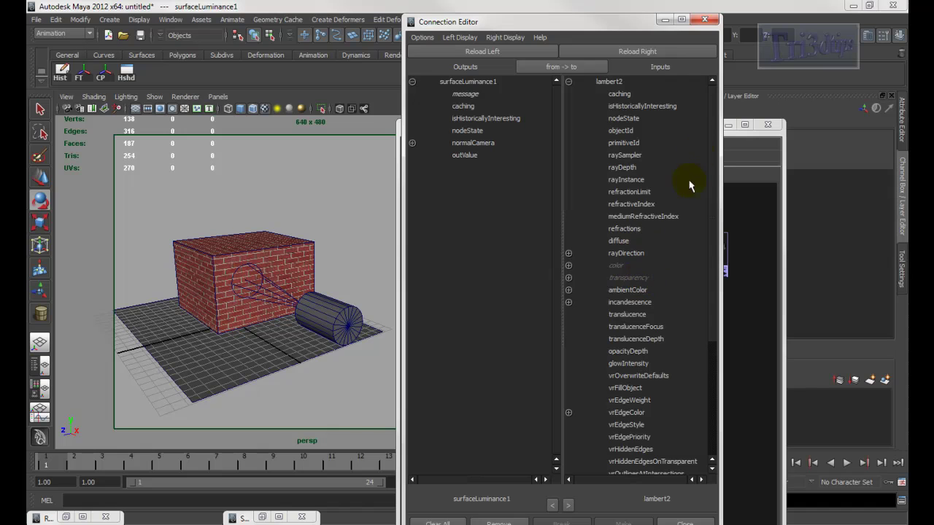
pyautogui.click(704, 22)
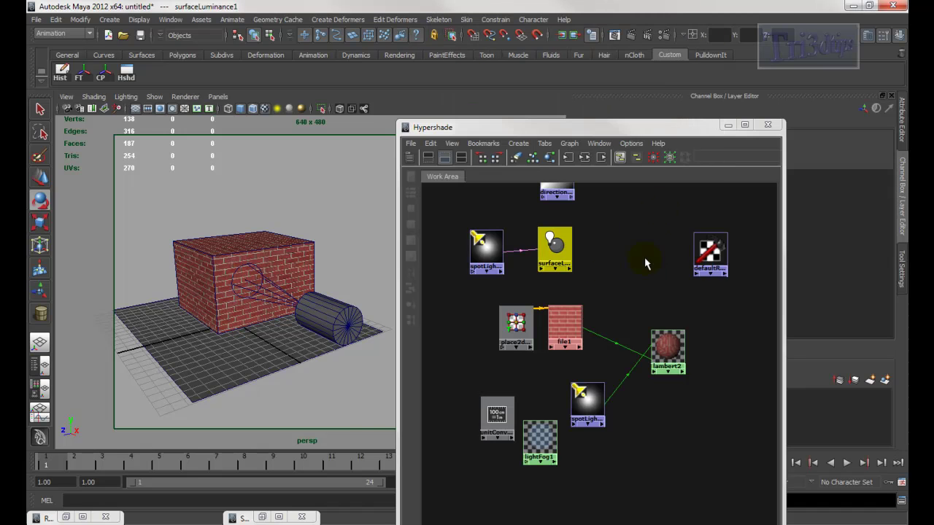
# Step: Connect spotLightShape1 to surfaceLuminance1 and inspect the connection in the Connection Editor
pyautogui.moveTo(480, 246); pyautogui.dragTo(458, 240)
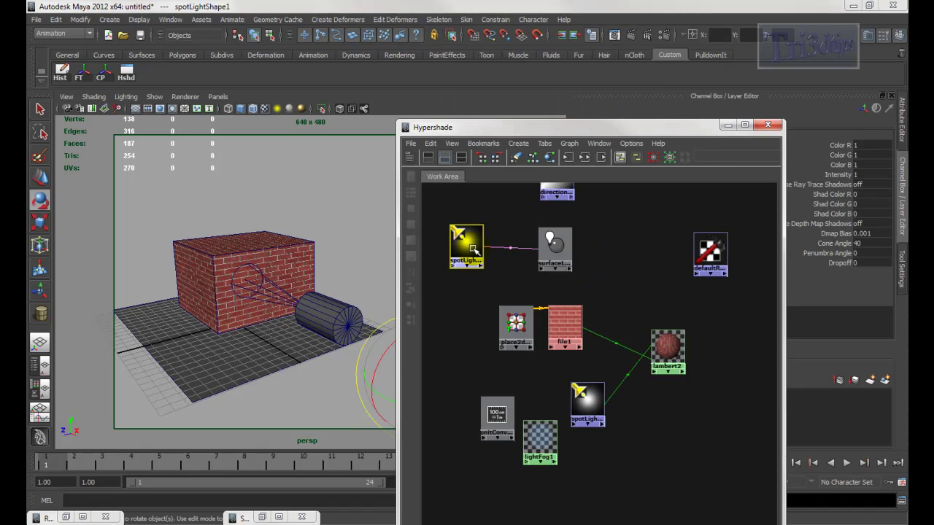
pyautogui.moveTo(510, 239); pyautogui.dragTo(556, 244, button='middle')
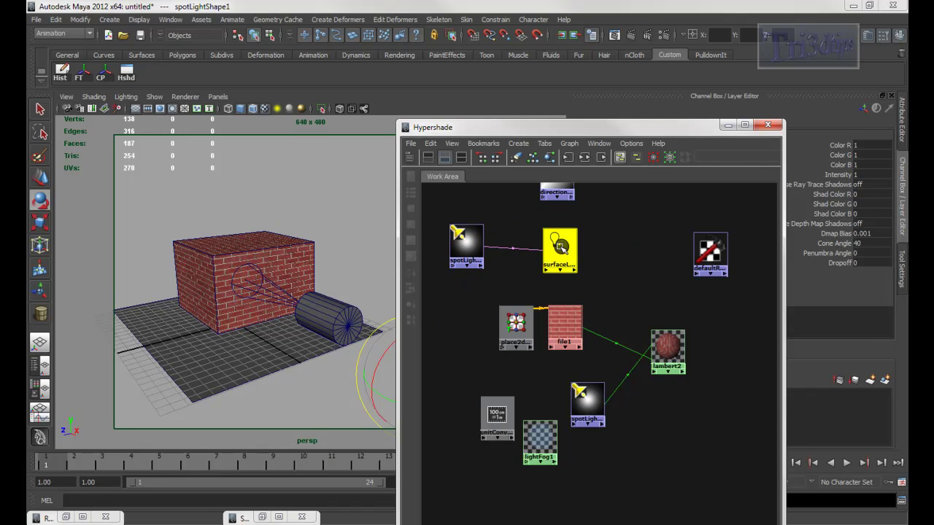
pyautogui.click(554, 245)
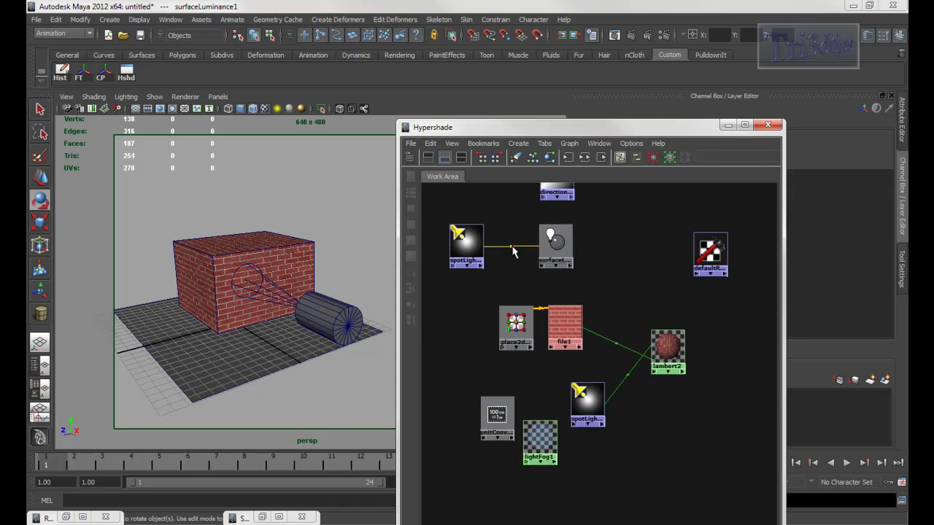
pyautogui.doubleClick(514, 252)
pyautogui.moveTo(587, 22); pyautogui.dragTo(280, 25)
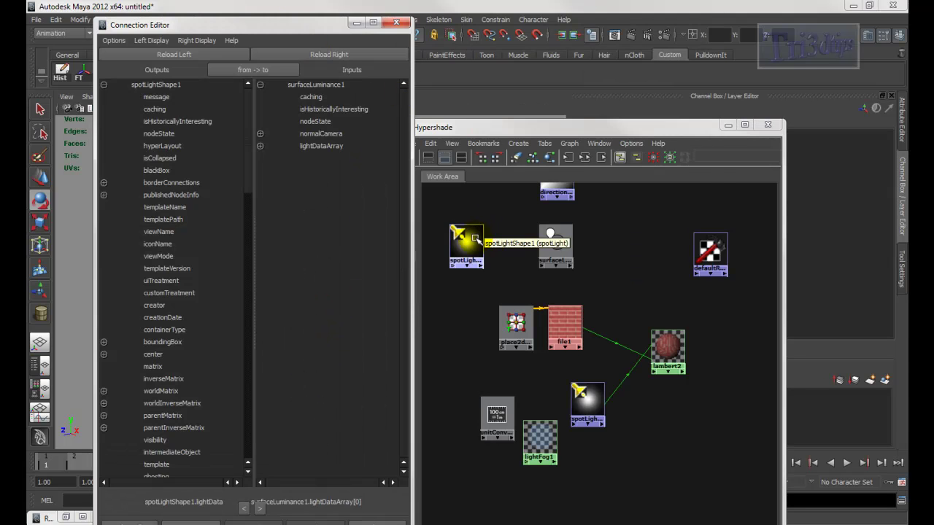
pyautogui.click(557, 250)
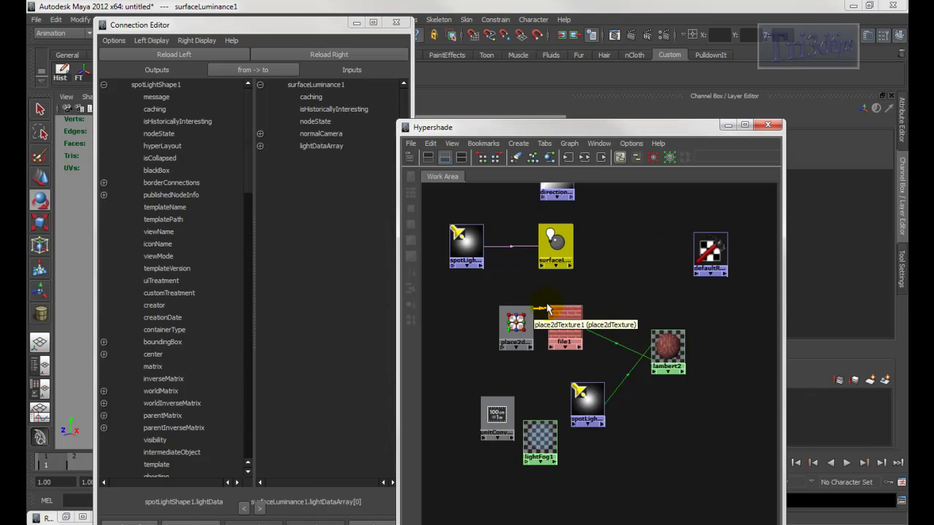
pyautogui.click(502, 260)
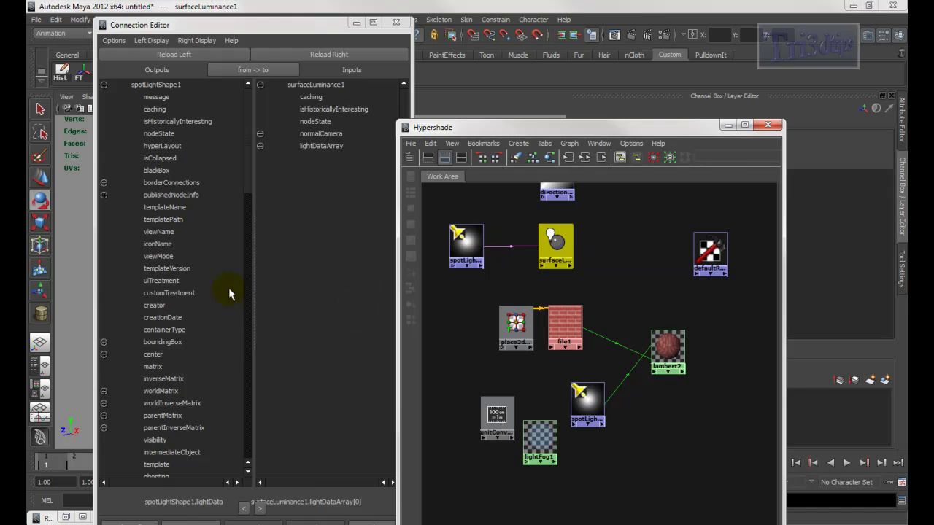
pyautogui.moveTo(247, 146); pyautogui.dragTo(264, 279)
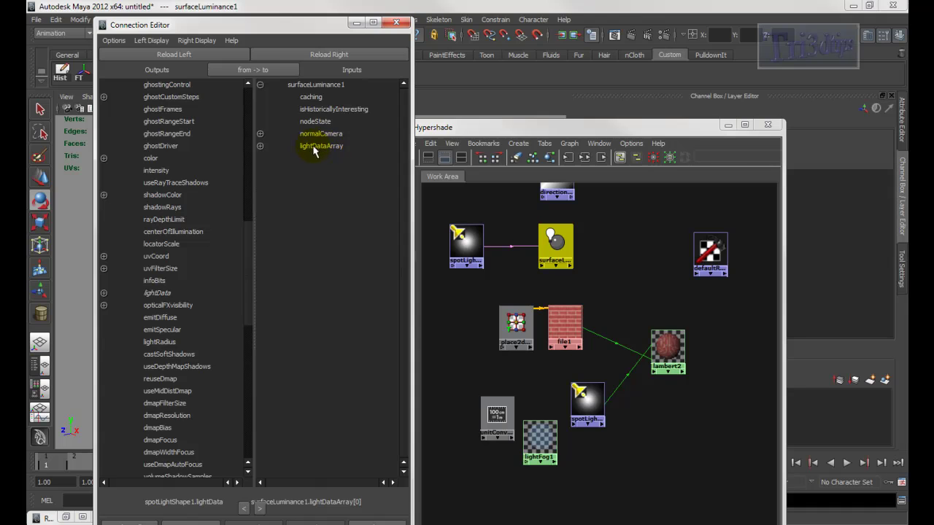
# Step: Toggle surfaceLuminance1's input list between hidden, connected-only and all attributes
pyautogui.click(197, 41)
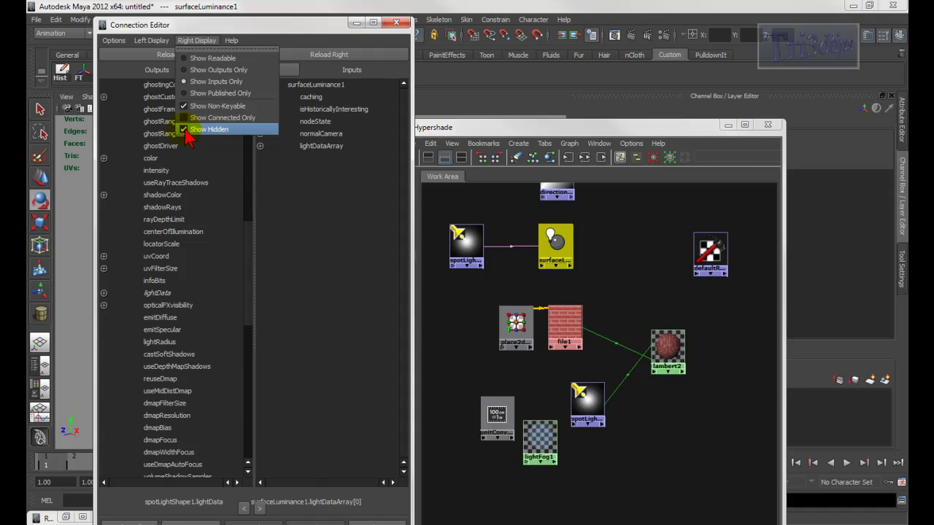
pyautogui.click(184, 130)
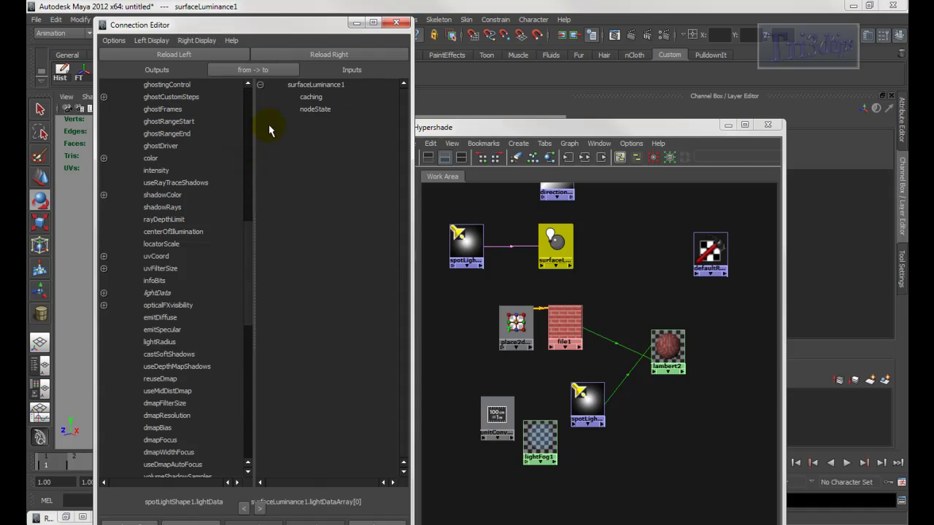
pyautogui.click(197, 40)
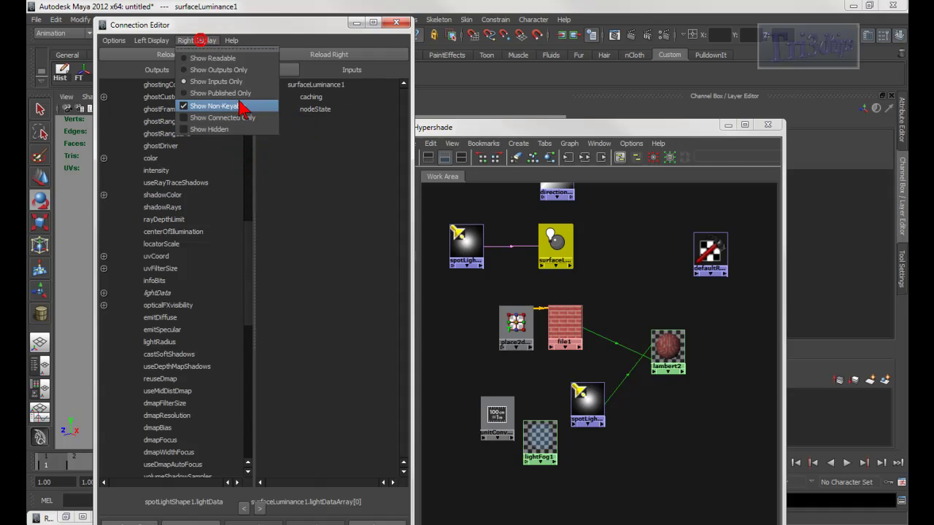
pyautogui.click(189, 137)
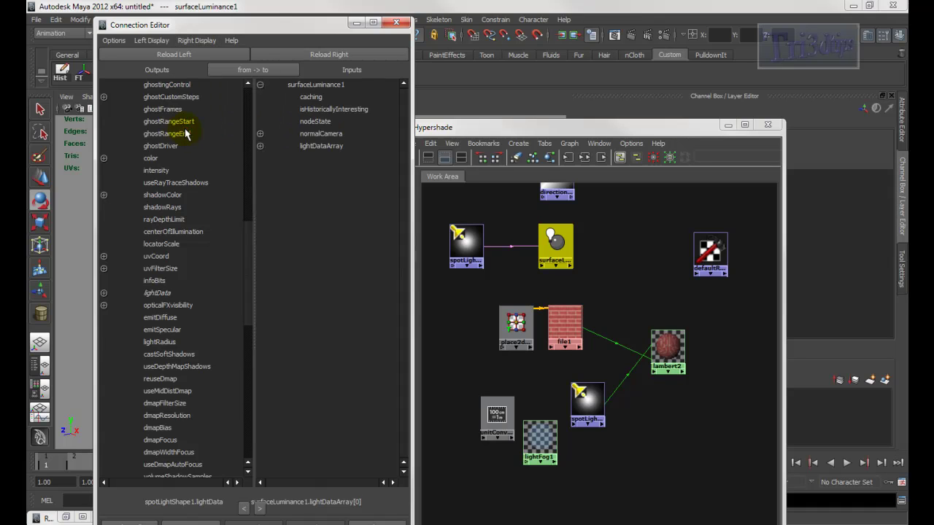
pyautogui.click(207, 40)
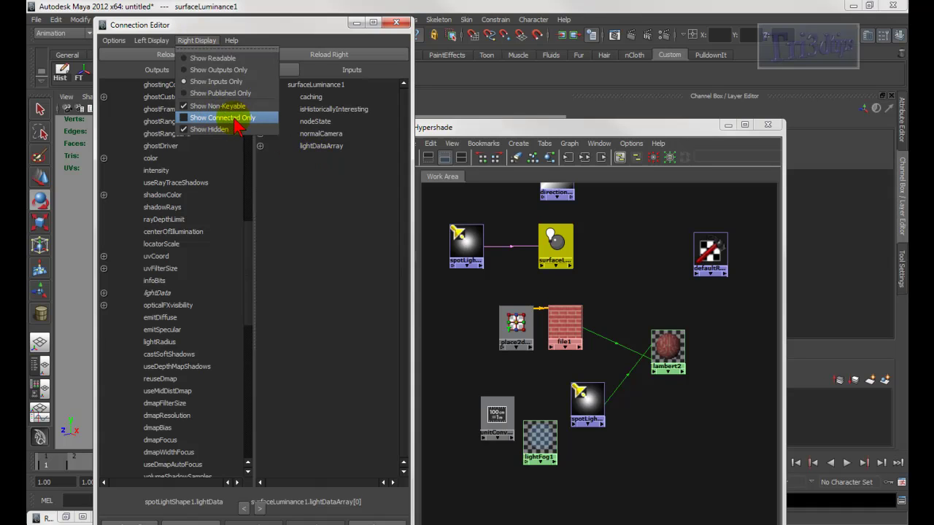
pyautogui.click(184, 119)
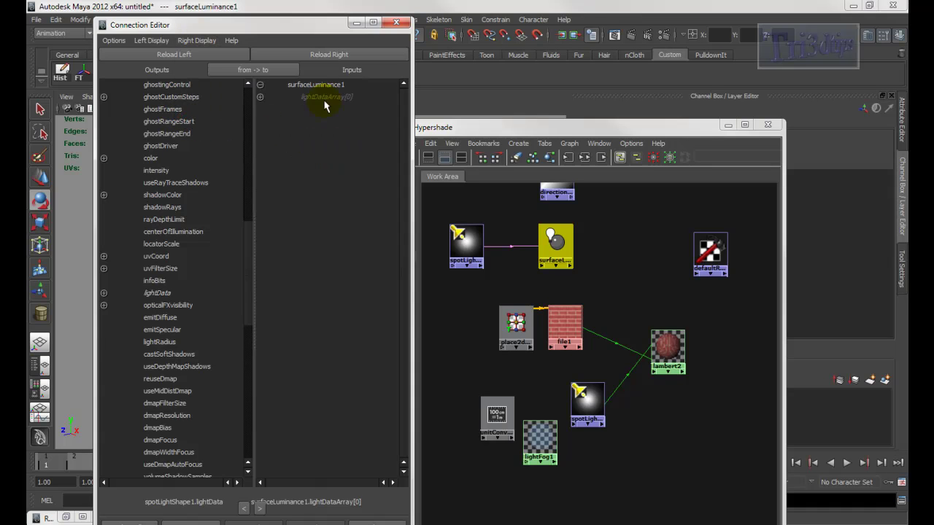
pyautogui.click(196, 41)
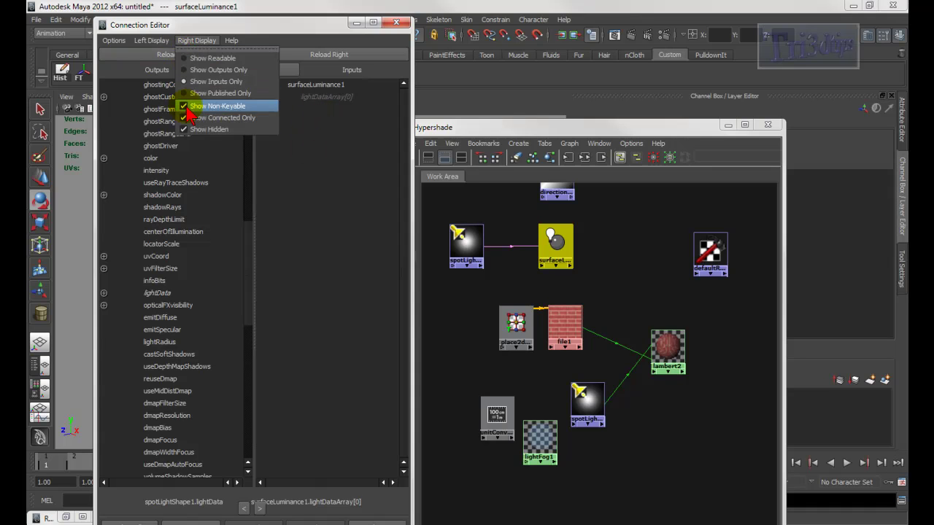
pyautogui.click(188, 119)
# Step: Set the input list to Show Readable and Show Published Only so lightDataArray appears
pyautogui.click(204, 40)
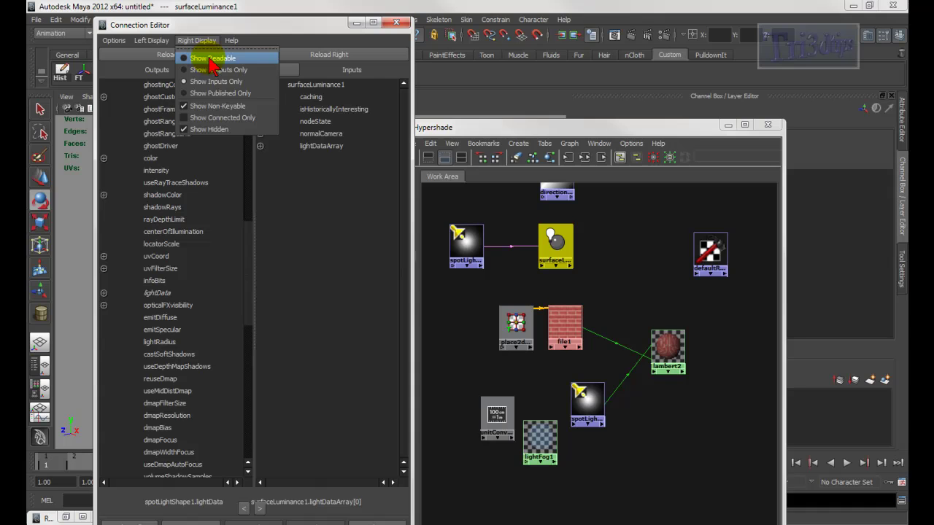
pyautogui.click(211, 58)
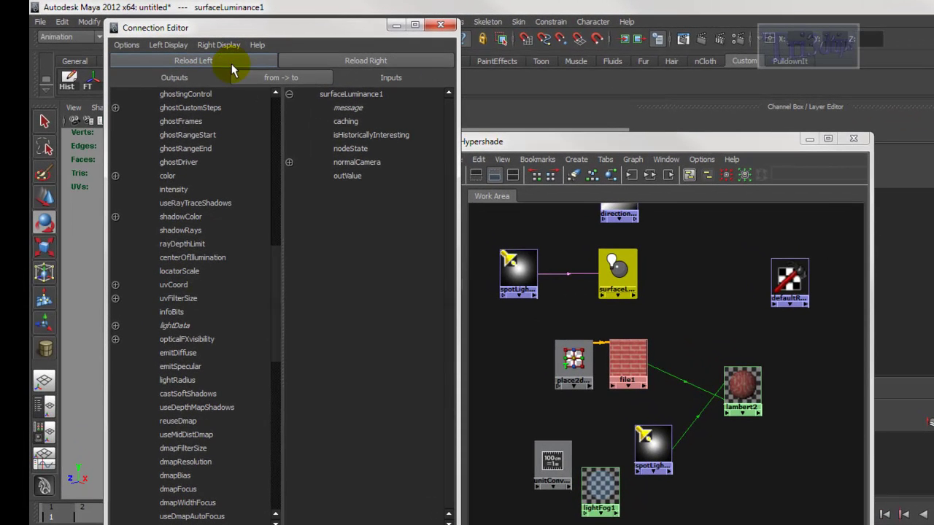
pyautogui.click(222, 46)
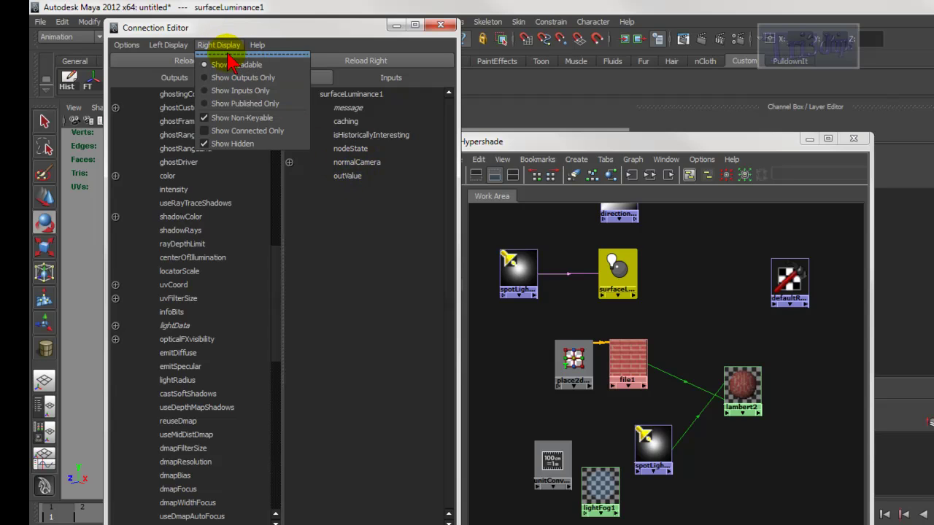
pyautogui.click(236, 104)
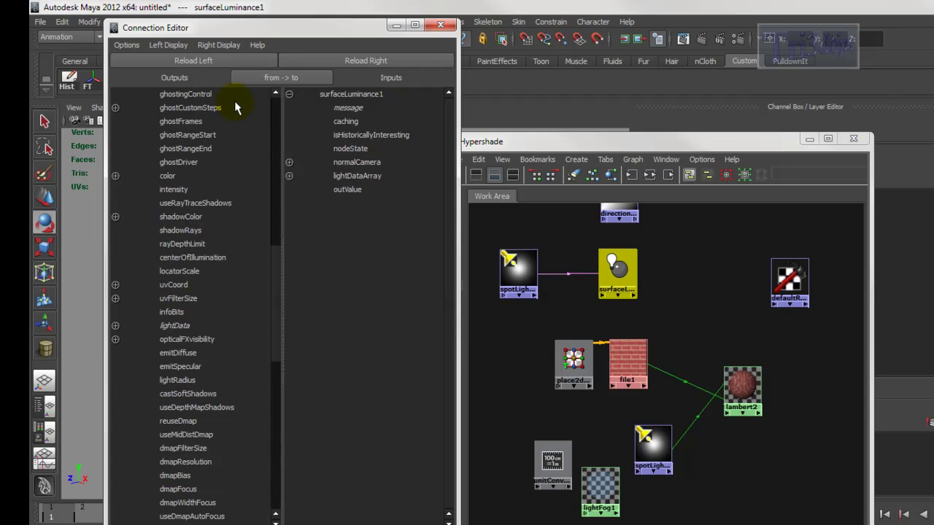
pyautogui.click(219, 45)
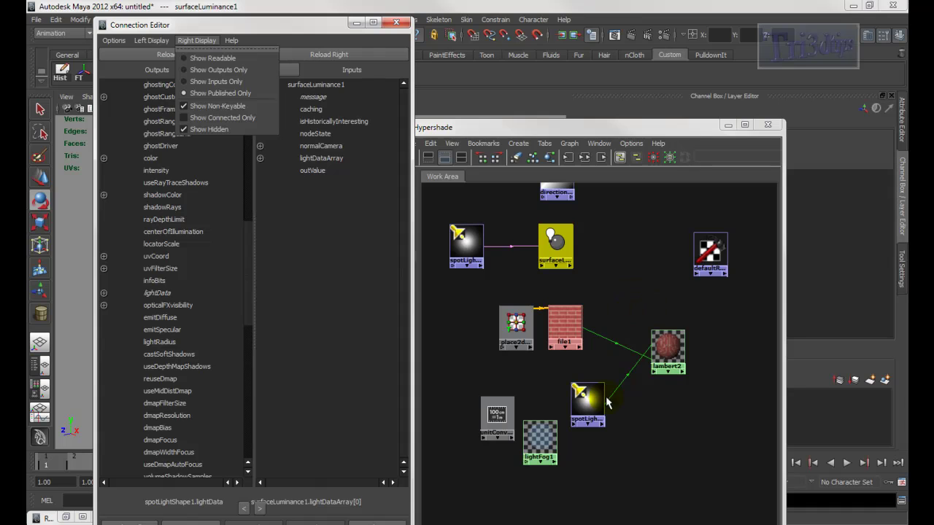
# Step: Shift place2dTexture1, file1, the second spotlight and surfaceLuminance1 nodes, then minimize Hypershade and Connection Editor
pyautogui.click(515, 325)
pyautogui.moveTo(516, 325); pyautogui.dragTo(501, 324)
pyautogui.moveTo(571, 332); pyautogui.dragTo(560, 332)
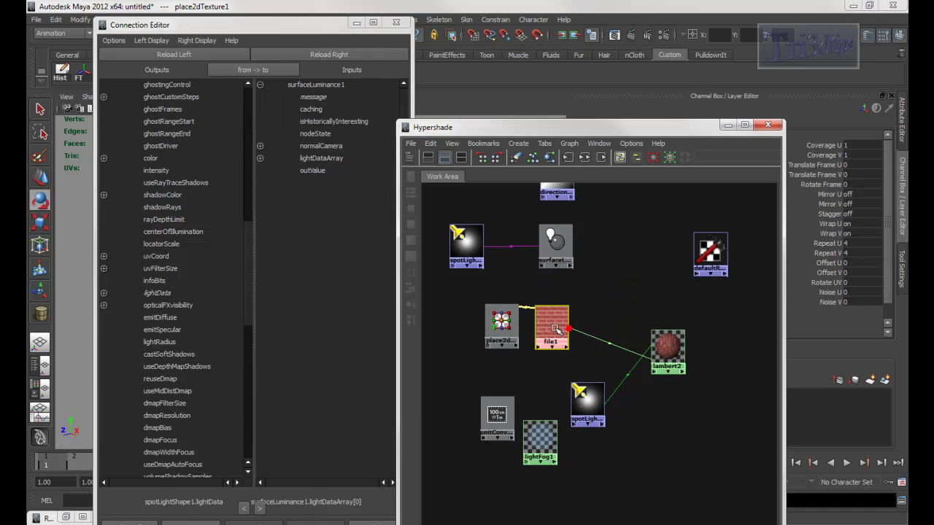
pyautogui.moveTo(588, 397); pyautogui.dragTo(592, 386)
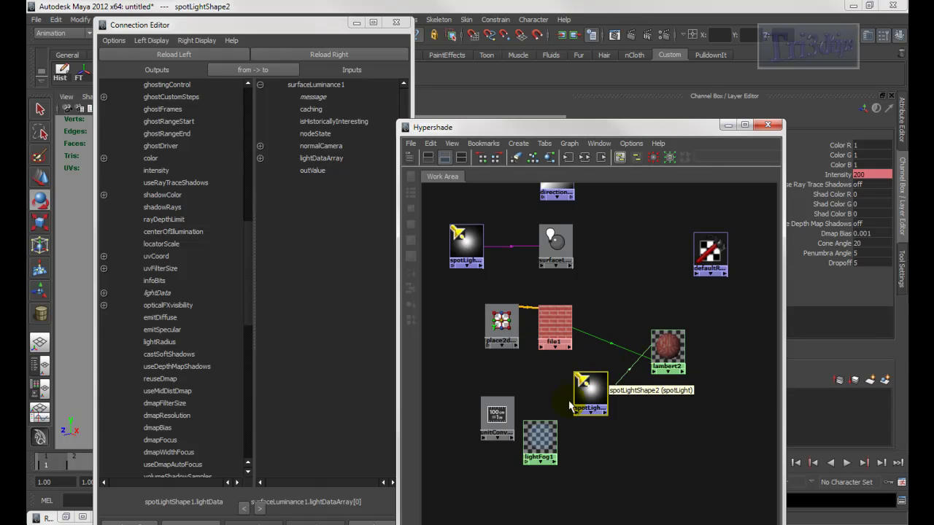
pyautogui.moveTo(555, 252); pyautogui.dragTo(520, 252)
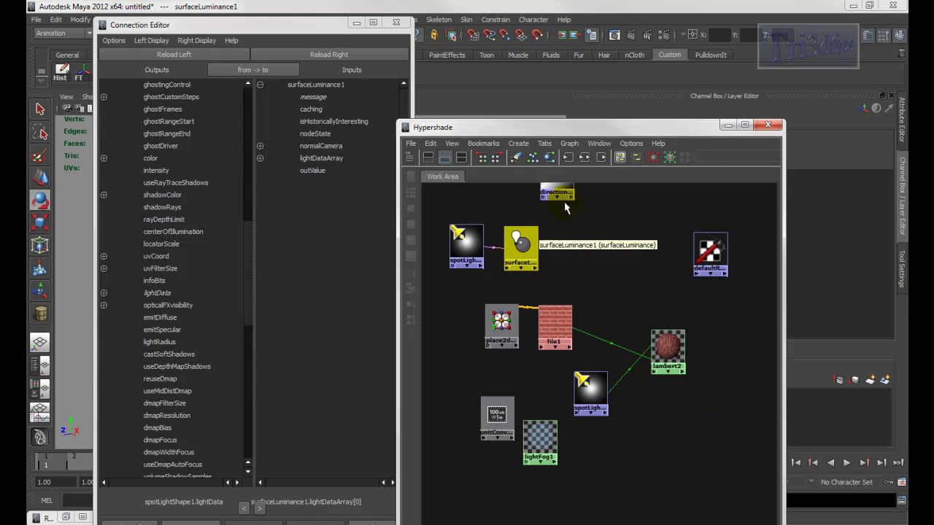
pyautogui.click(730, 128)
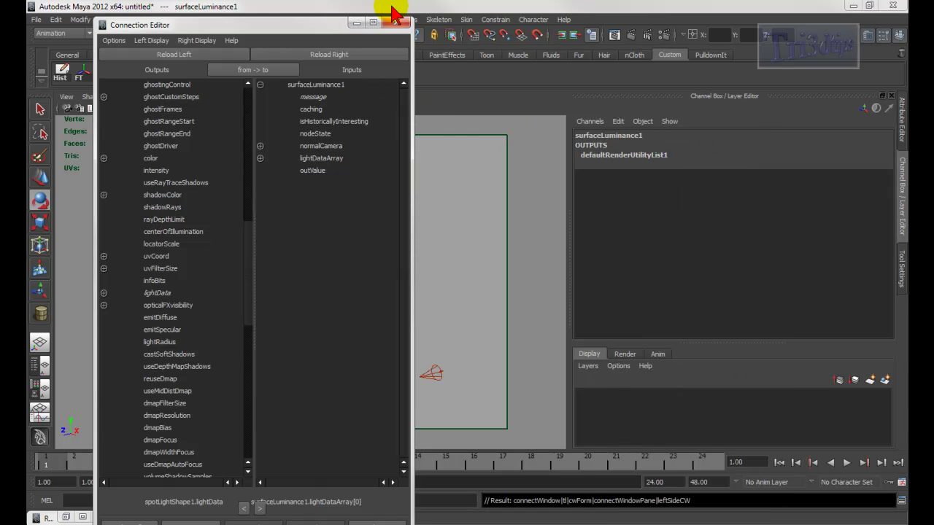
pyautogui.click(358, 26)
pyautogui.keyDown('alt'); pyautogui.moveTo(333, 277); pyautogui.dragTo(343, 302); pyautogui.keyUp('alt')
# Step: Set spotLightShape2's Cone Angle to 47.58 in the Attribute Editor and render the current frame
pyautogui.click(345, 300)
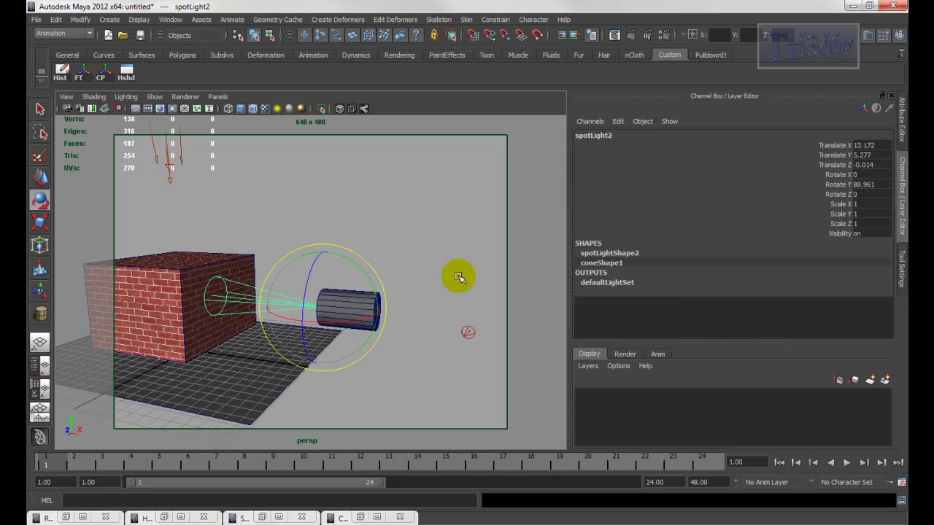
pyautogui.click(903, 117)
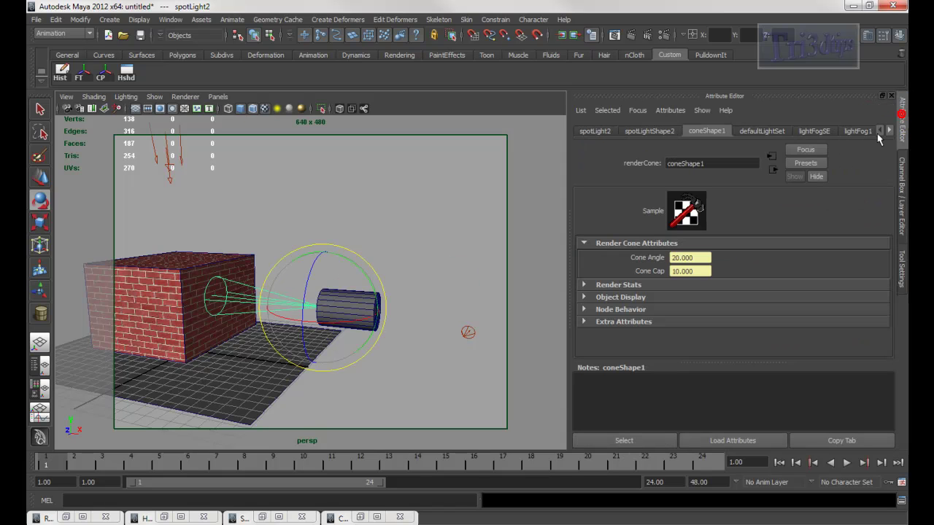
pyautogui.click(648, 132)
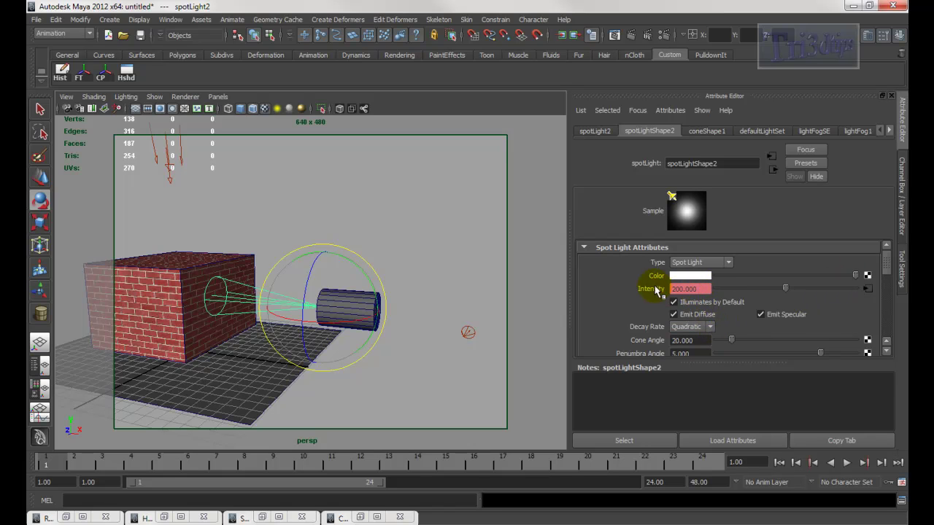
pyautogui.moveTo(887, 263); pyautogui.dragTo(887, 282)
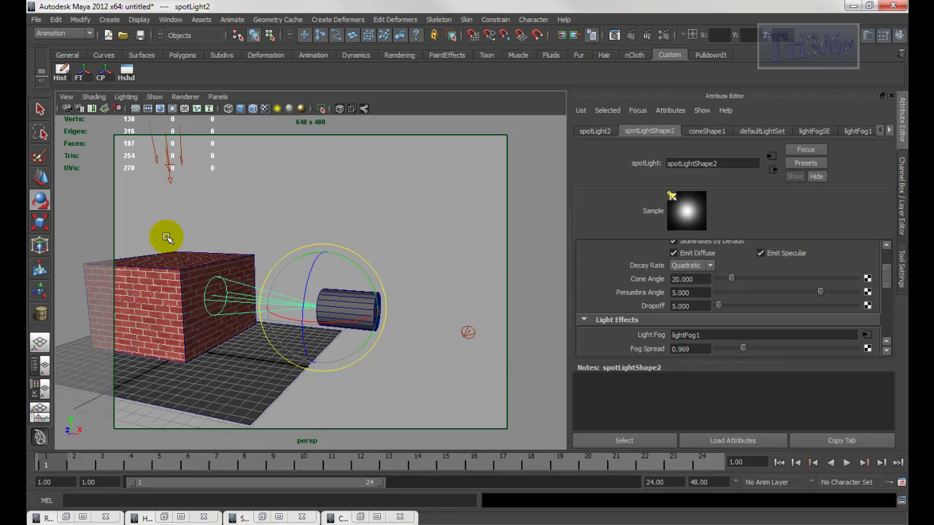
pyautogui.keyDown('alt'); pyautogui.moveTo(452, 230); pyautogui.dragTo(396, 234); pyautogui.keyUp('alt')
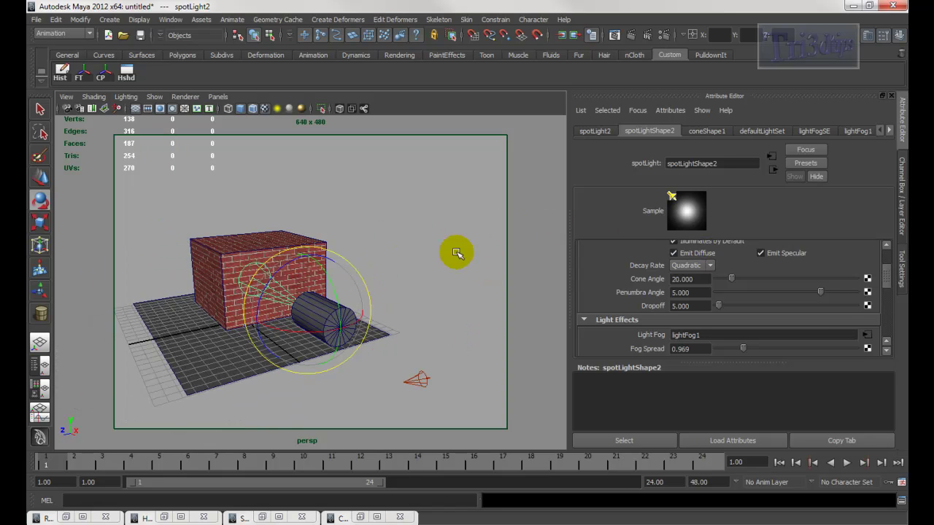
pyautogui.moveTo(732, 279); pyautogui.dragTo(753, 279)
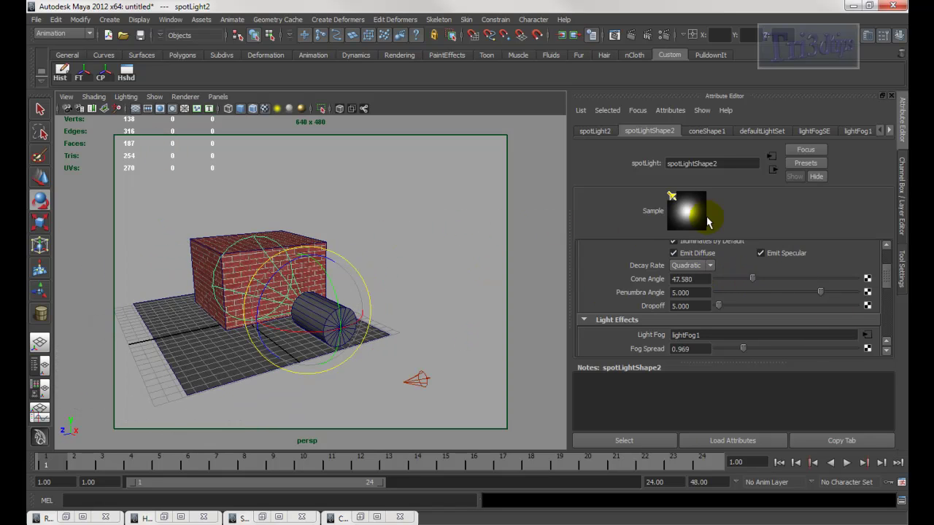
pyautogui.click(632, 38)
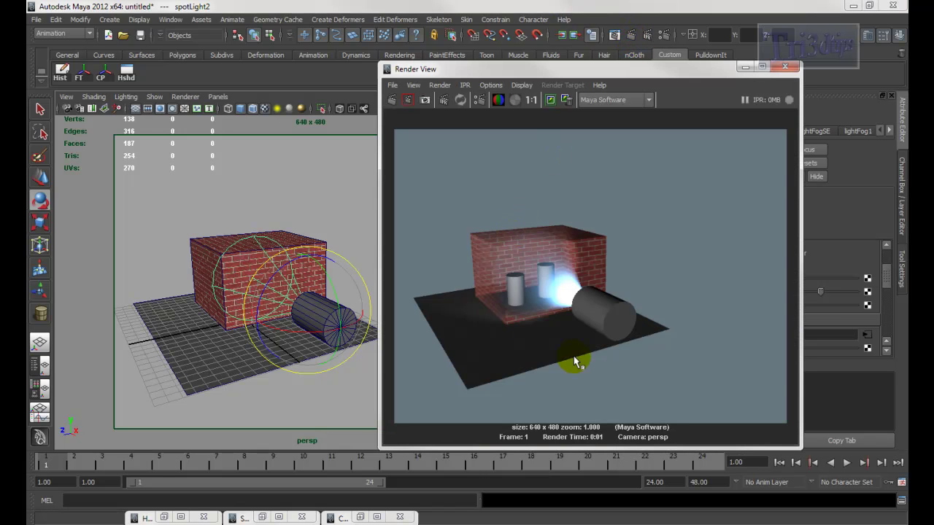
# Step: Set the Cone Angle back to 20 and test-render the frame from a lower view
pyautogui.click(745, 67)
pyautogui.doubleClick(699, 280)
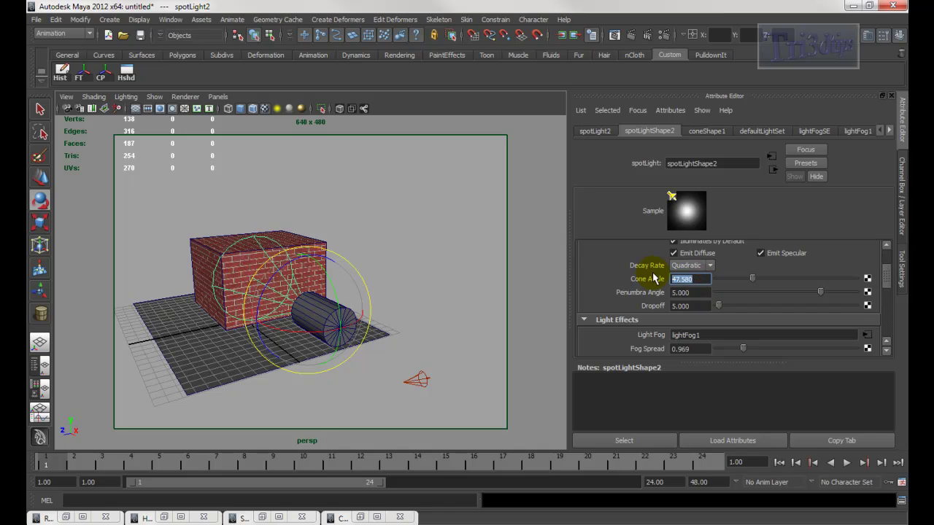
pyautogui.write('20')
pyautogui.press('Tab')
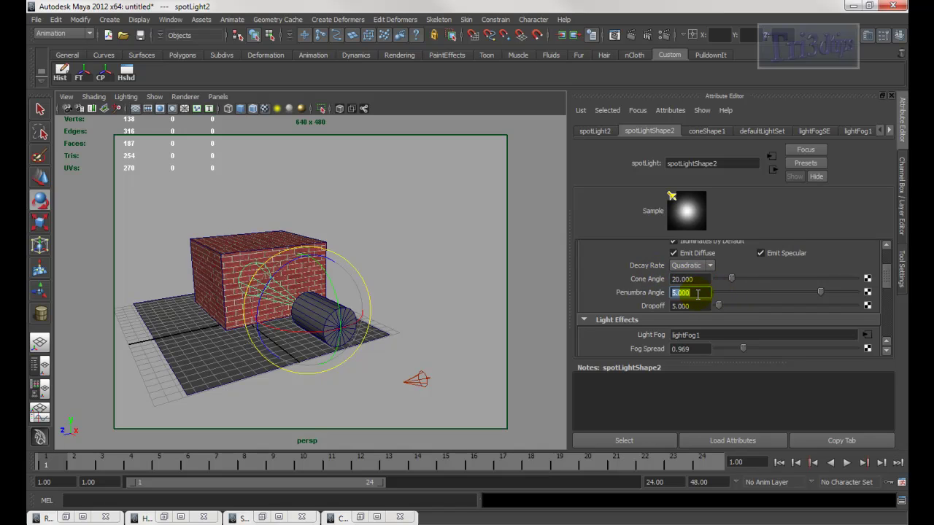
pyautogui.keyDown('alt'); pyautogui.moveTo(365, 268); pyautogui.dragTo(421, 255); pyautogui.keyUp('alt')
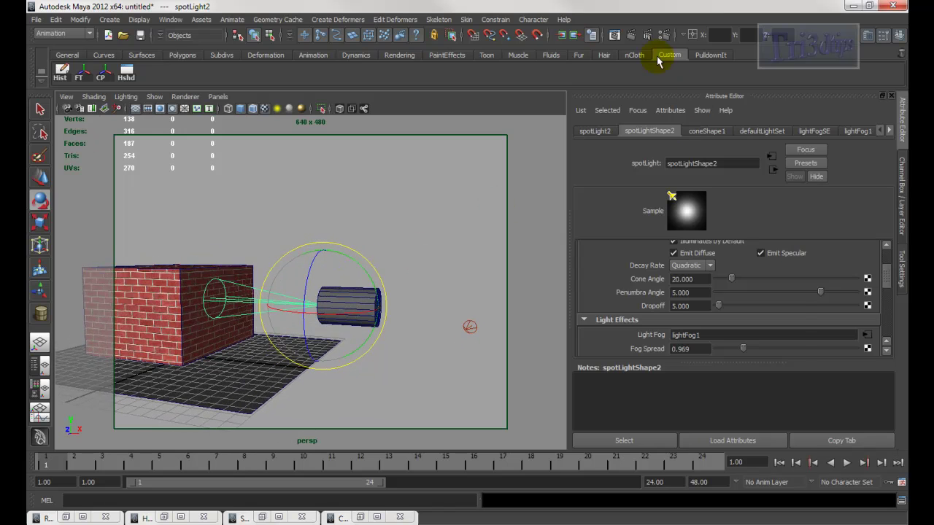
pyautogui.click(631, 35)
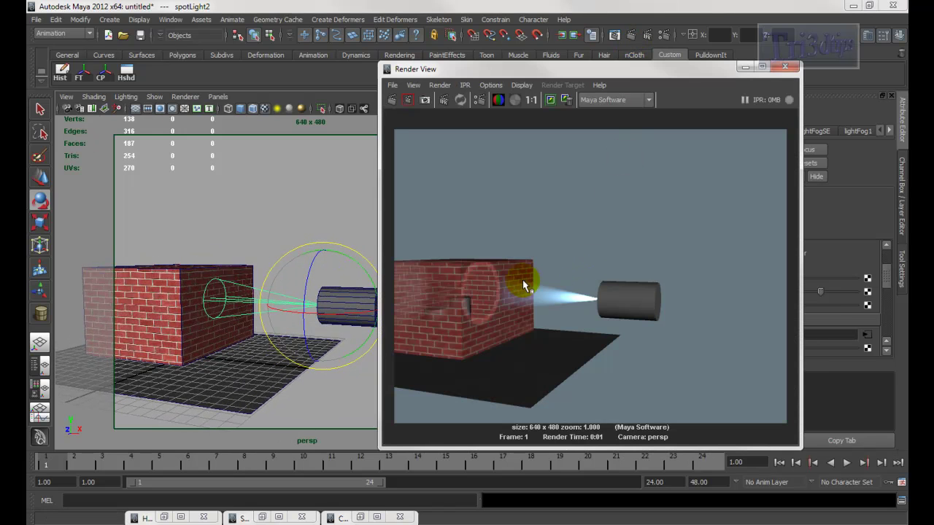
pyautogui.click(745, 66)
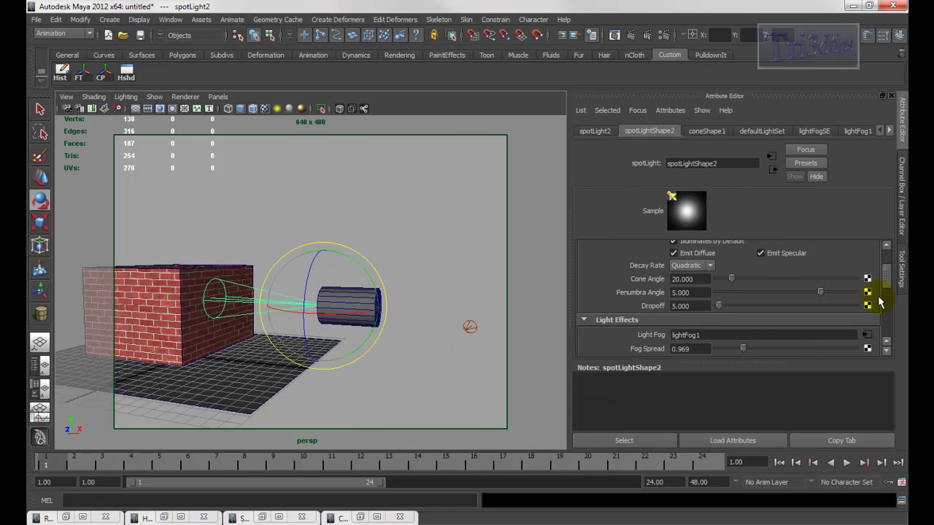
# Step: Set the spotlight's Fog Spread to 1
pyautogui.moveTo(885, 286); pyautogui.dragTo(886, 293)
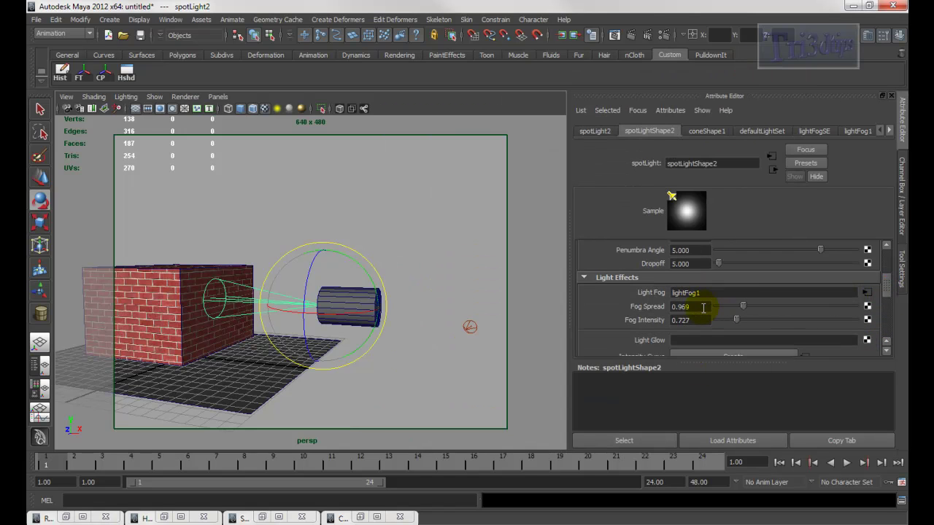
pyautogui.write('1')
pyautogui.press('Tab')
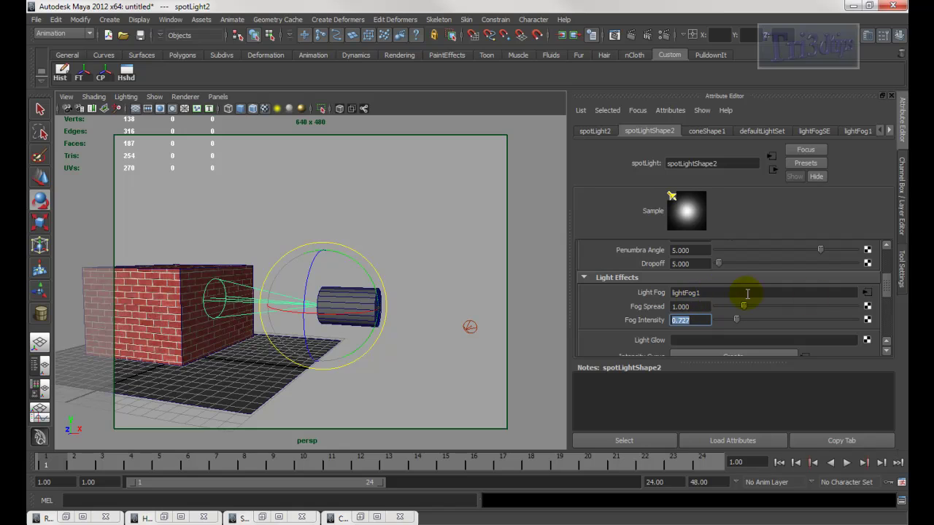
# Step: Darken lightFog1's colour from blue to grey and re-render the fog cone region to check it
pyautogui.click(866, 293)
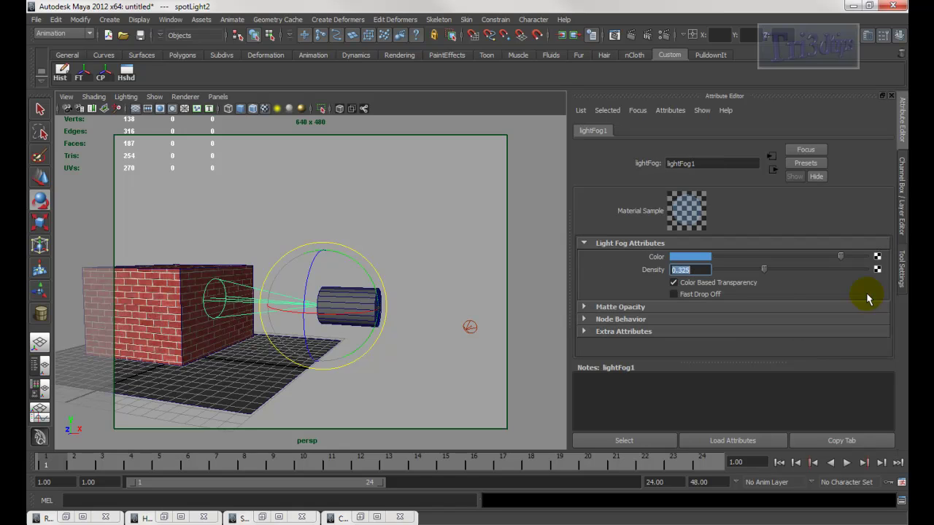
pyautogui.moveTo(837, 257)
pyautogui.mouseDown()
pyautogui.moveTo(745, 260)
pyautogui.moveTo(844, 263)
pyautogui.mouseUp()
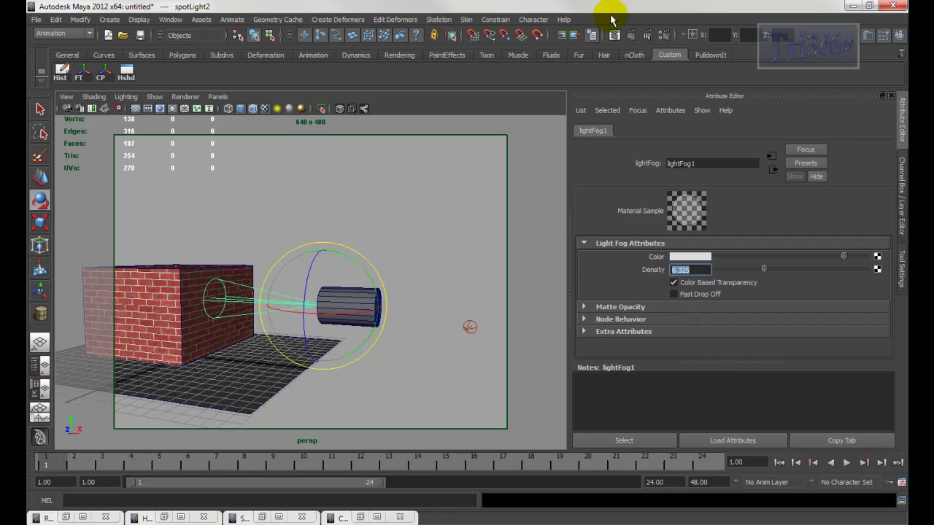
pyautogui.click(631, 35)
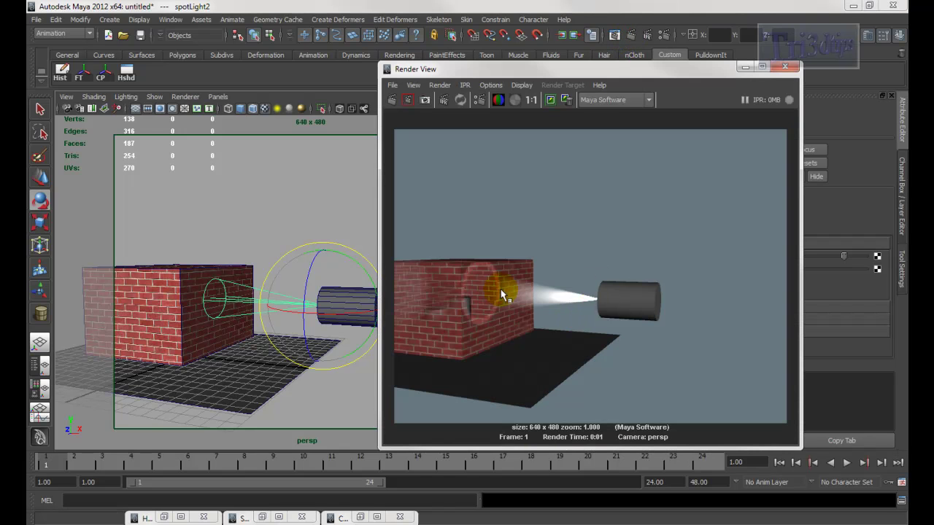
pyautogui.moveTo(715, 73); pyautogui.dragTo(573, 79)
pyautogui.click(802, 255)
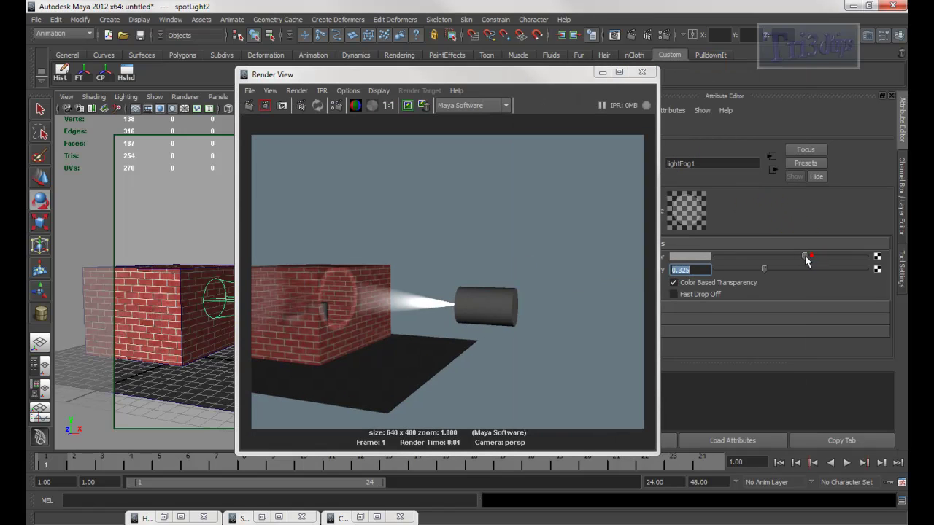
pyautogui.moveTo(298, 254); pyautogui.dragTo(572, 371)
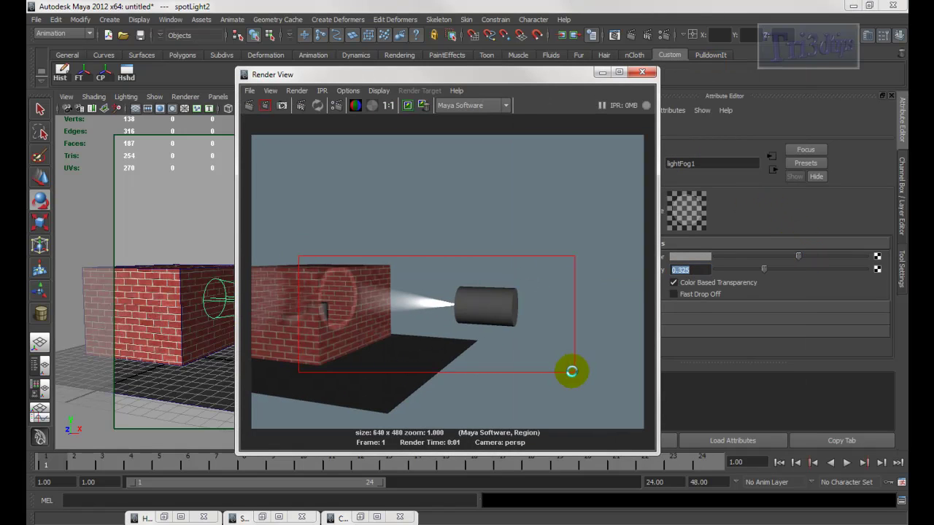
pyautogui.click(602, 73)
pyautogui.keyDown('alt'); pyautogui.moveTo(471, 303); pyautogui.dragTo(448, 308); pyautogui.keyUp('alt')
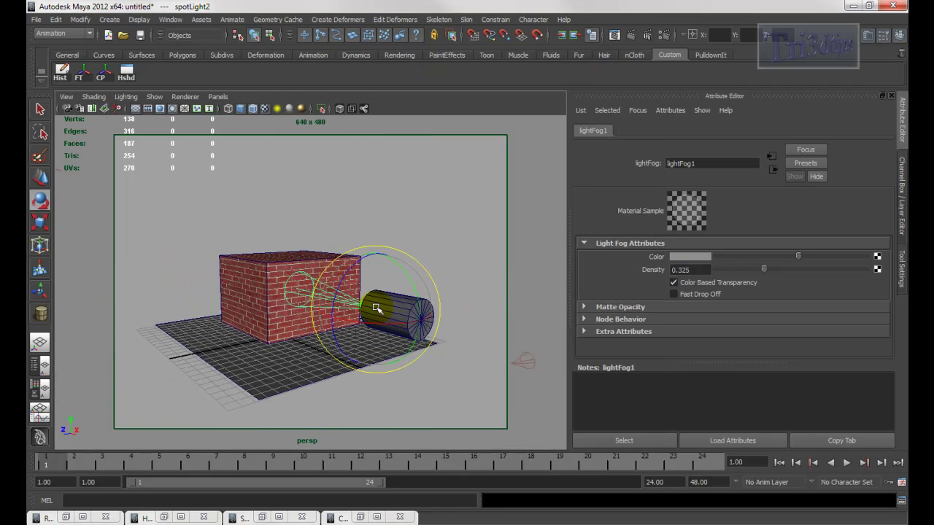